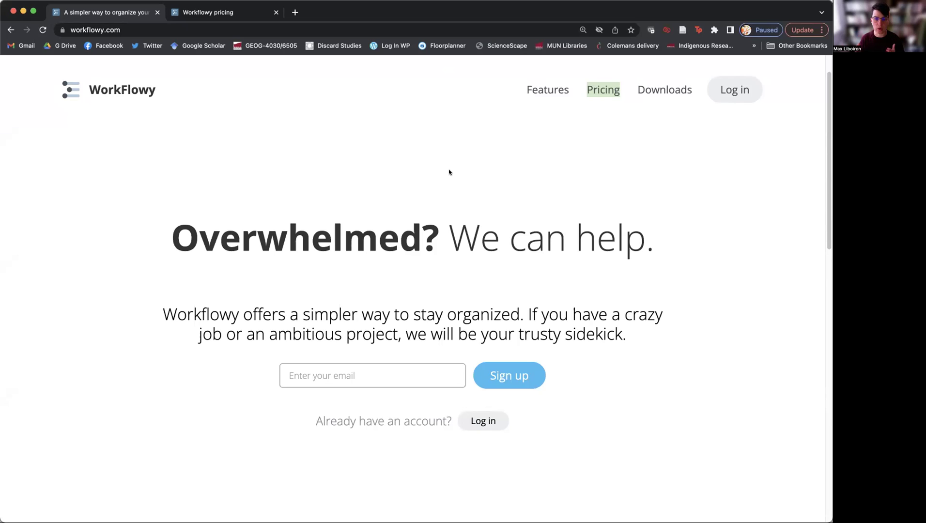
# - Open WorkFlowy's pricing page to compare the Basic and Pro plans
pyautogui.click(240, 15)
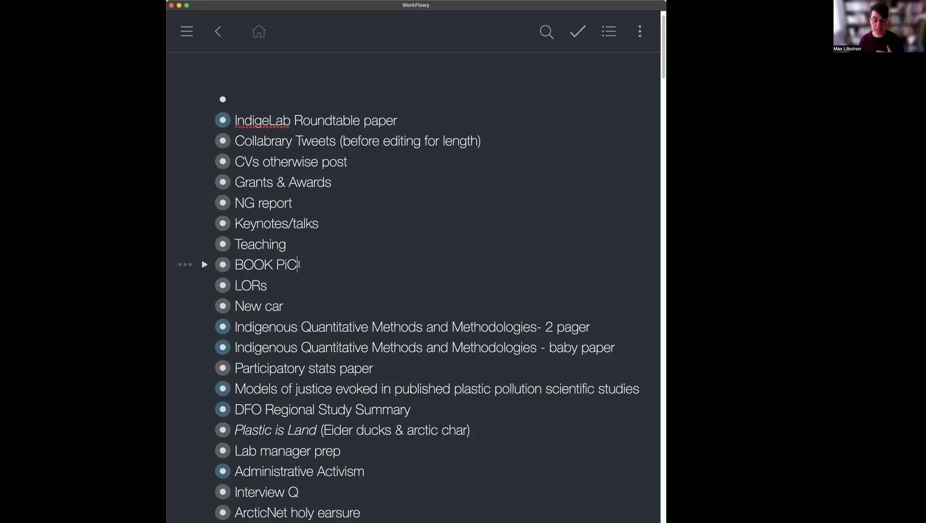
# - Zoom into the BOOK PiC outline
pyautogui.moveTo(299, 265); pyautogui.dragTo(231, 267)
pyautogui.click(244, 265)
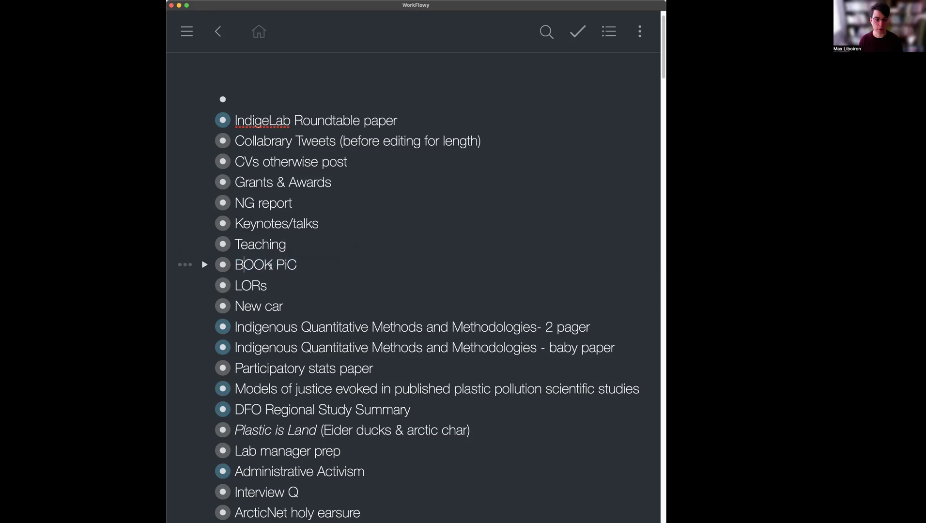
pyautogui.click(222, 265)
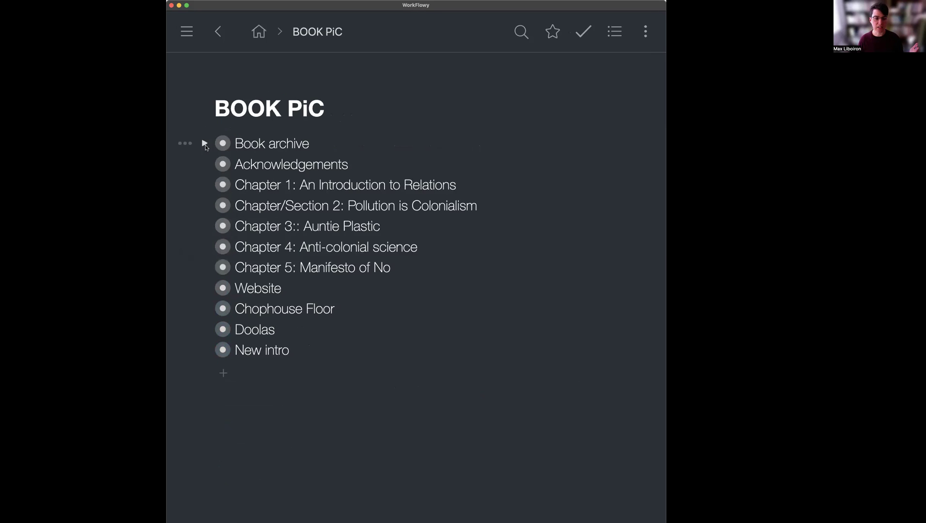
# - Expand Chapter 1 and its main-argument section to browse them, then collapse them again
pyautogui.click(204, 185)
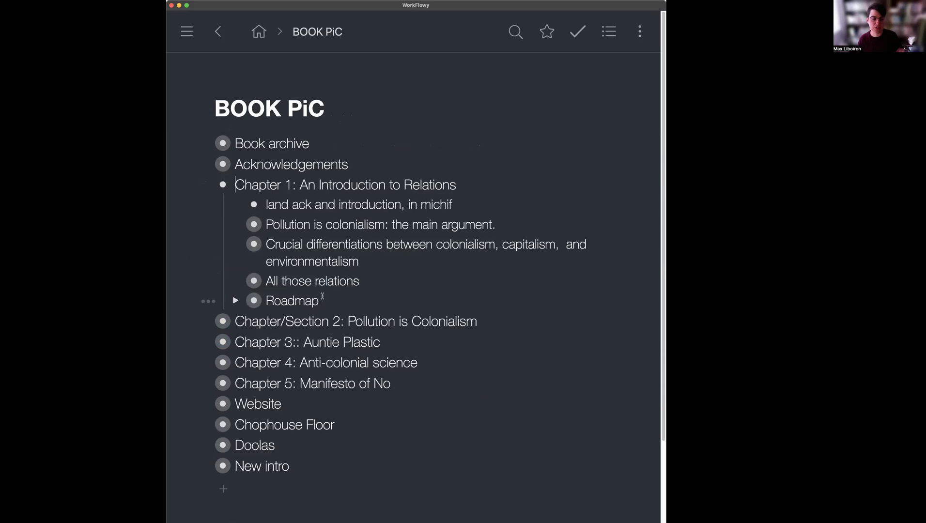
pyautogui.click(235, 225)
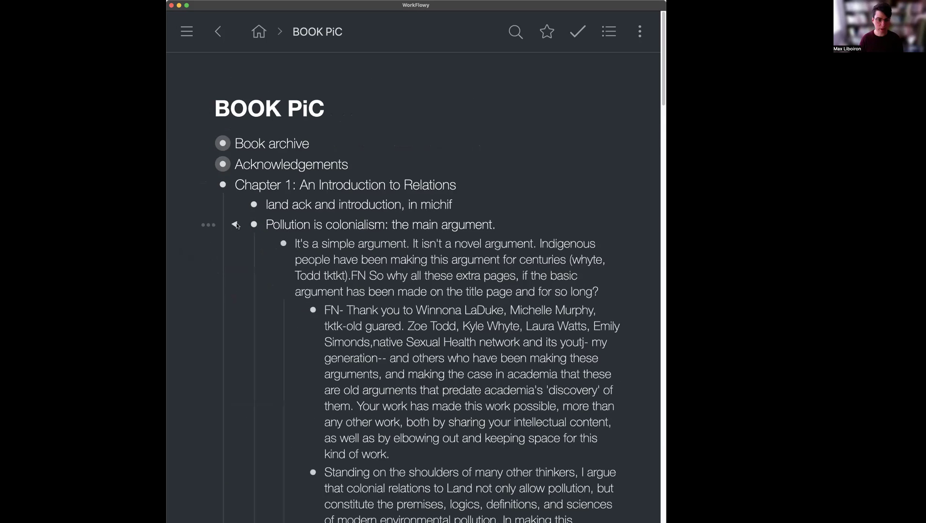
pyautogui.click(266, 243)
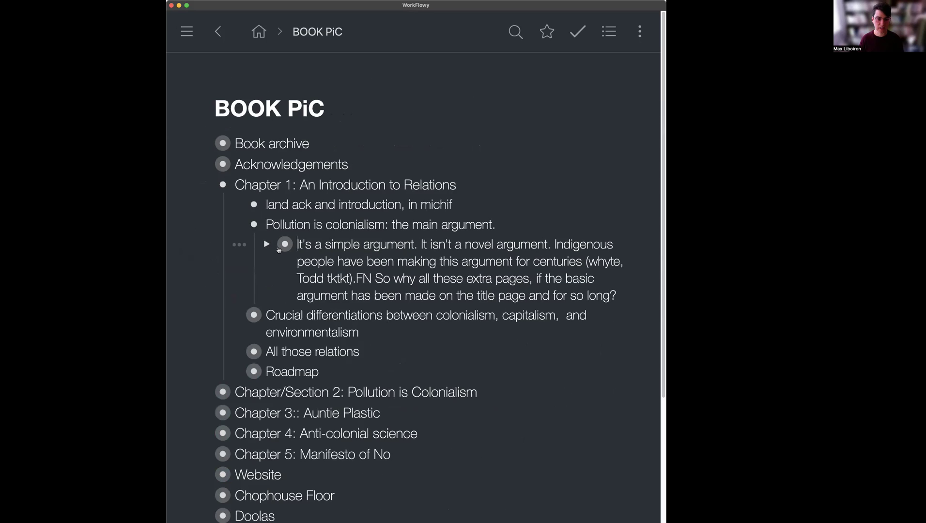
pyautogui.click(266, 243)
pyautogui.scroll(-2, 298, 324)
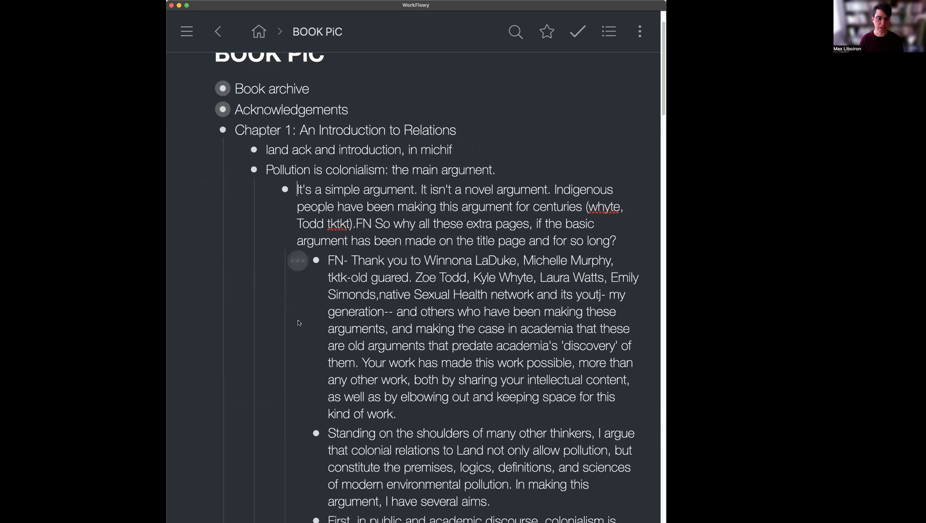
pyautogui.scroll(2, 298, 322)
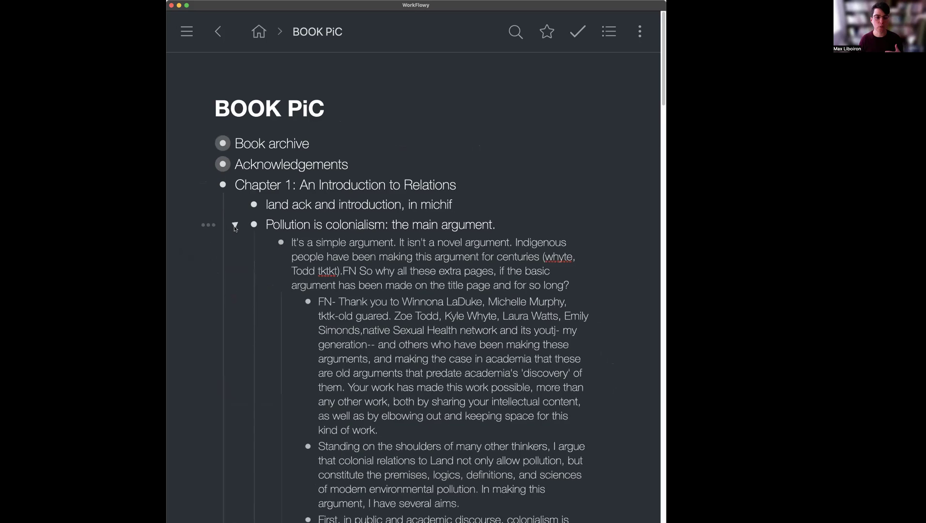
pyautogui.click(235, 225)
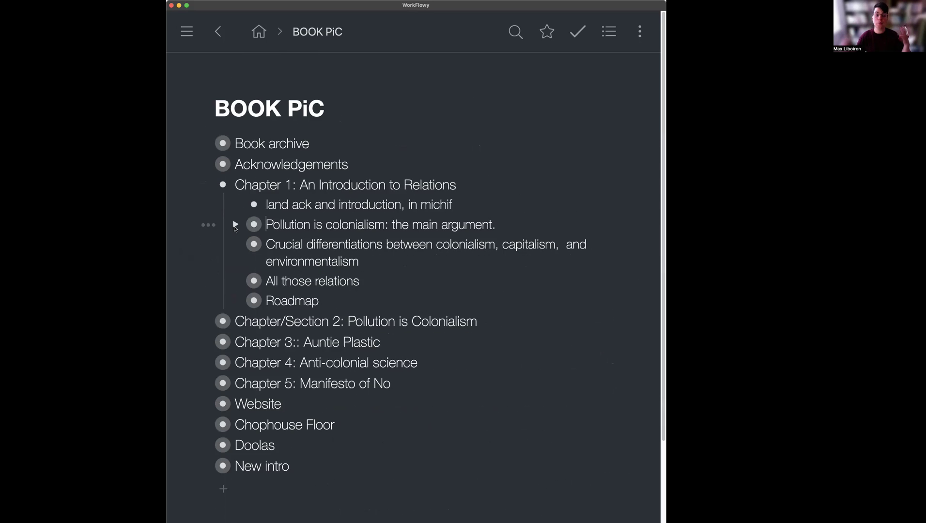
pyautogui.click(206, 184)
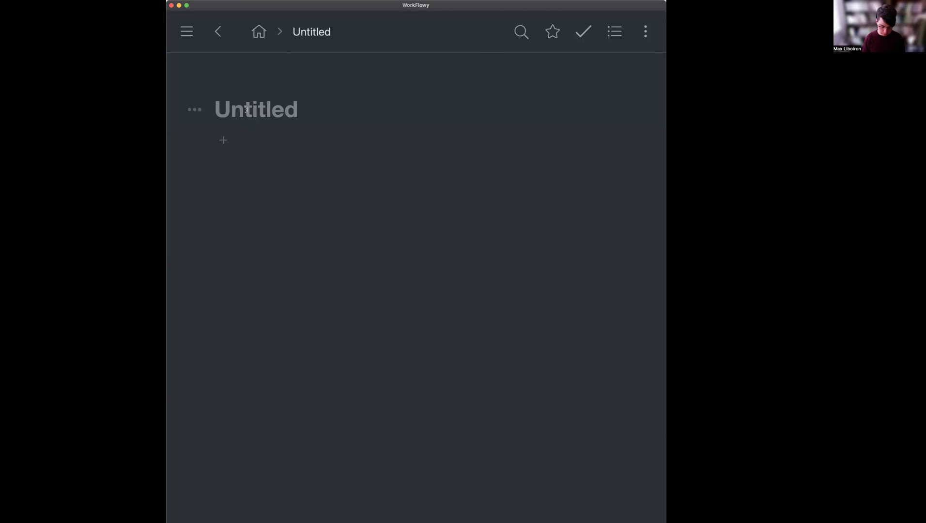
# - Title the page 'My assignment' and add the first two placeholder bullets
pyautogui.write('My assignment')
pyautogui.press('Return')
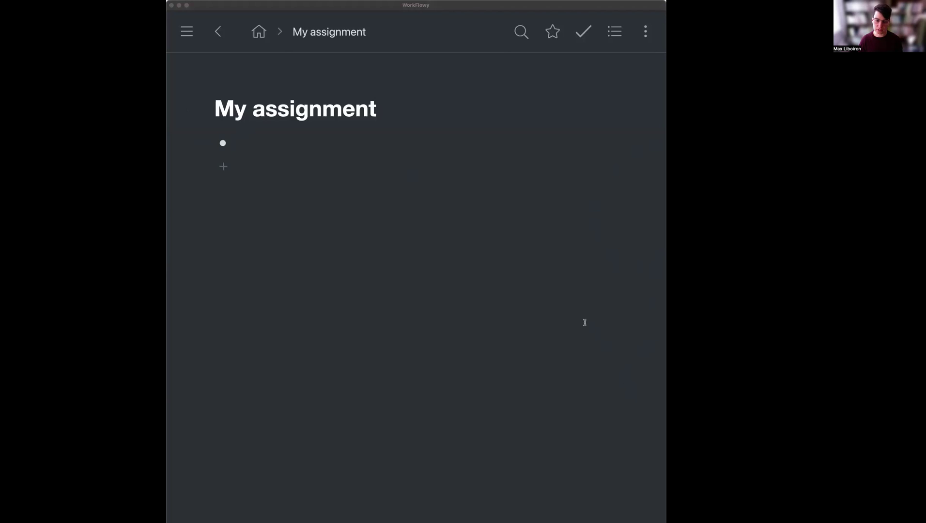
pyautogui.click(308, 104)
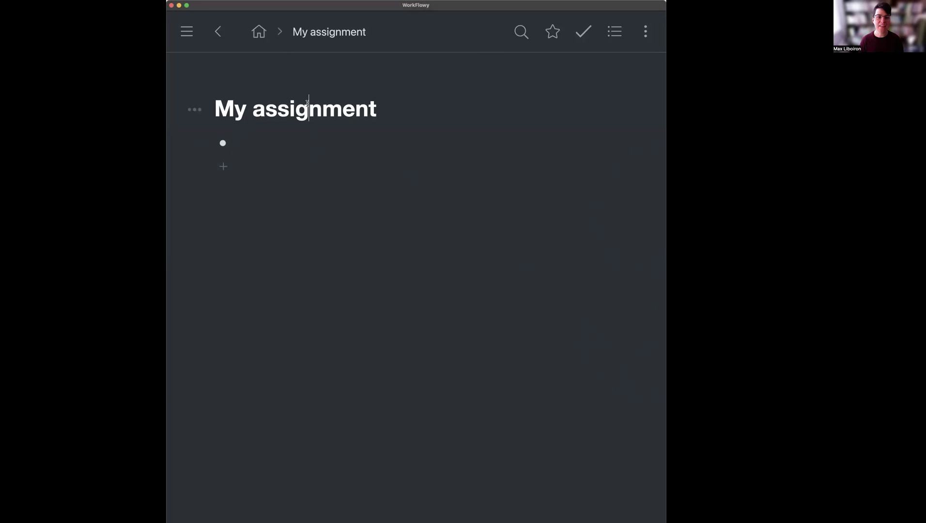
pyautogui.write("asdkfj'lkaj")
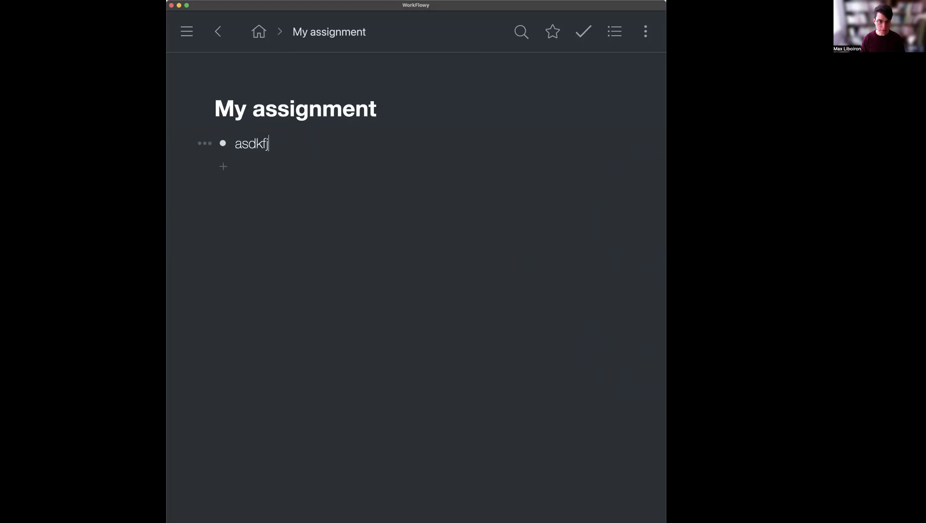
pyautogui.press('Return')
pyautogui.write('asdkjh;kjhaf')
pyautogui.press('Return')
# - Add a third bullet 'akjh;k' with two indented placeholder sub-bullets beneath it
pyautogui.write('akjh;k')
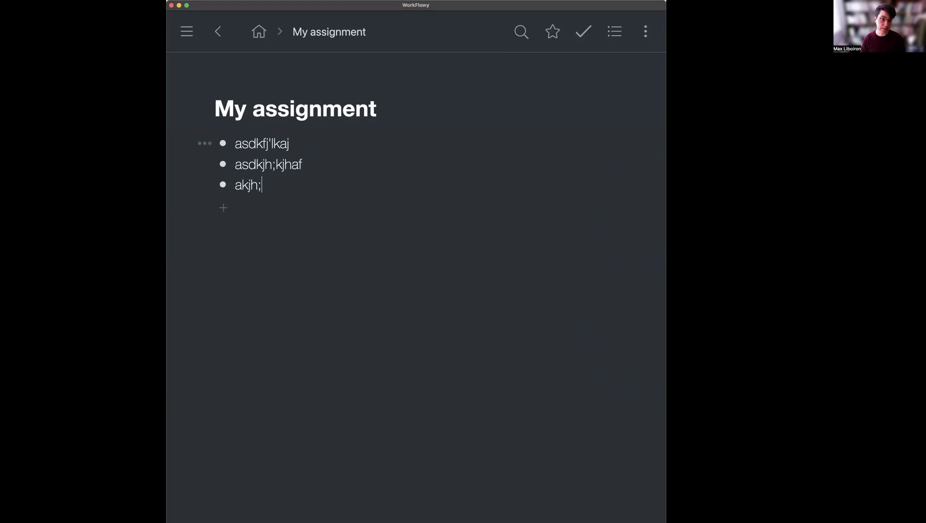
pyautogui.press('Return')
pyautogui.press('Tab')
pyautogui.write("asflgk'lhkj")
pyautogui.press('Return')
pyautogui.write("asdlkfj'lk")
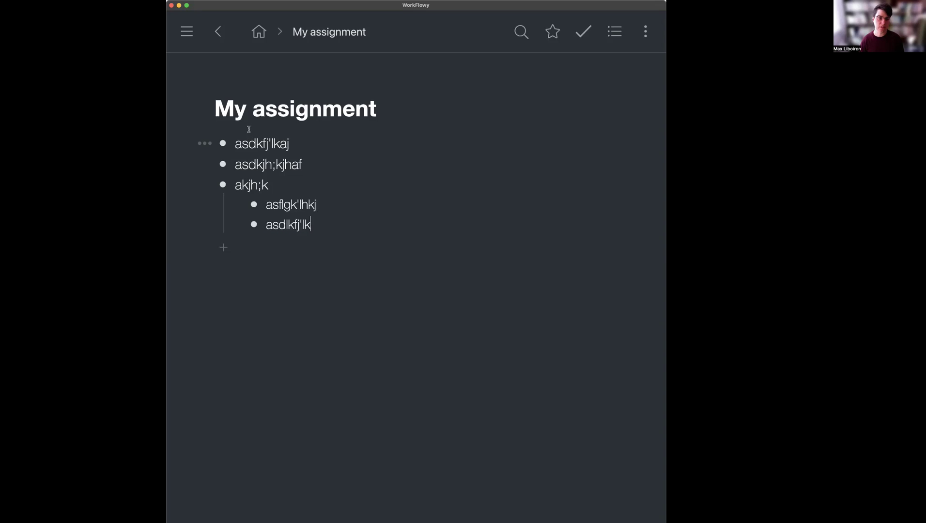
pyautogui.click(277, 108)
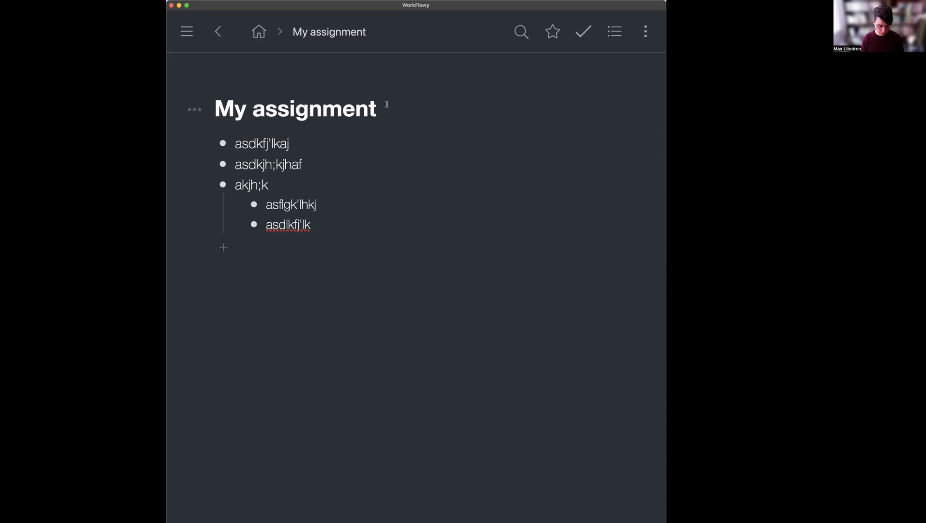
# - Paste the O'Brien (1993) assignment prompt as a title note and remove the duplicate note from the first bullet
pyautogui.hotkey('shift', 'Return')
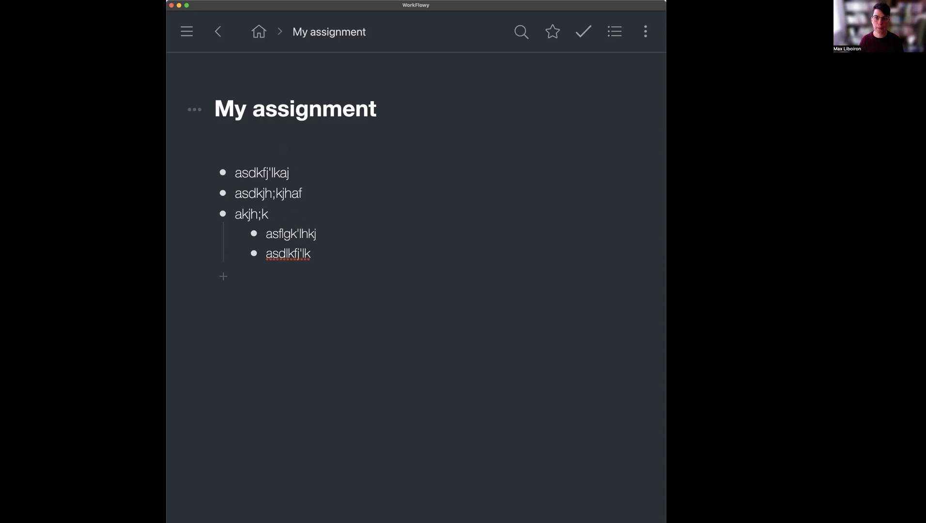
pyautogui.write('Take a research study from another course or that pertains to a topic you’re interested in doing your final project on and analyze the "sides taken" based on O’Brien (1993) and other readings. What are the choices, values, and politics in the piece that you can identify from the final product? Which might be hidden that you don’t have enough information to identify?')
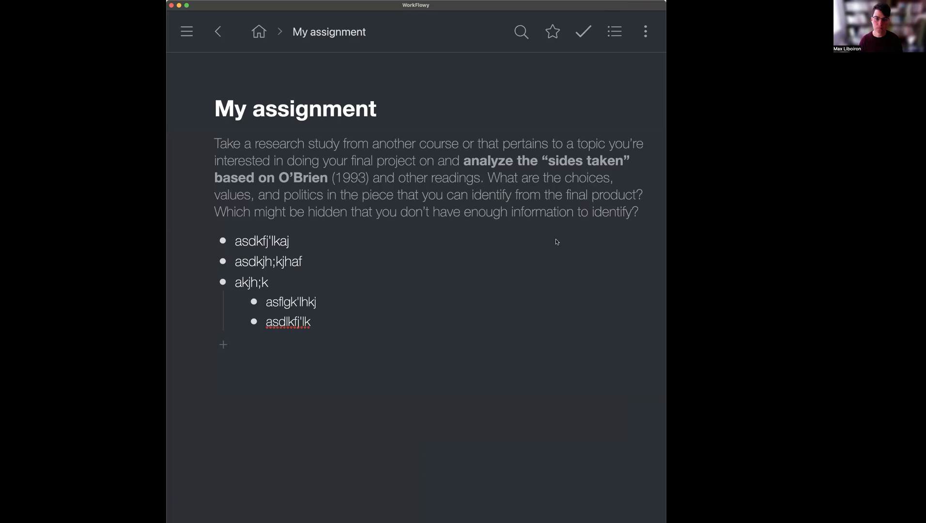
pyautogui.click(343, 240)
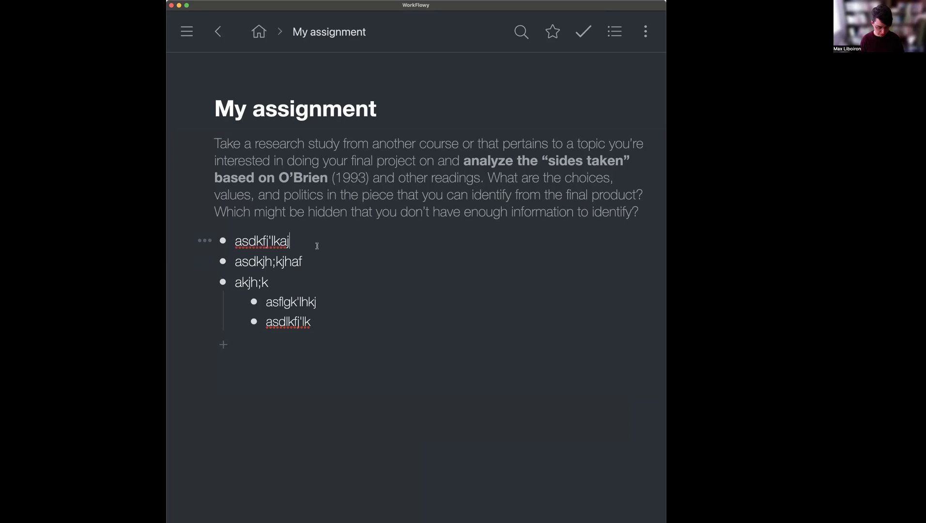
pyautogui.hotkey('shift', 'Return')
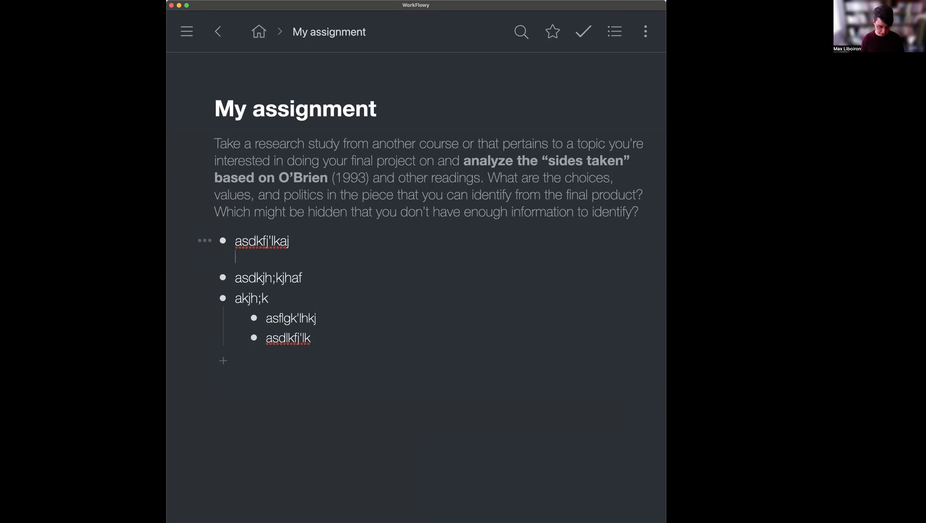
pyautogui.write('Take a research study from another course or that pertains to a topic you’re interested in doing your final project on and analyze the "sides taken" based on O’Brien (1993) and other readings. What are the choices, values, and politics in the piece that you can identify from the final product? Which might be hidden that you don’t have enough information to identify?')
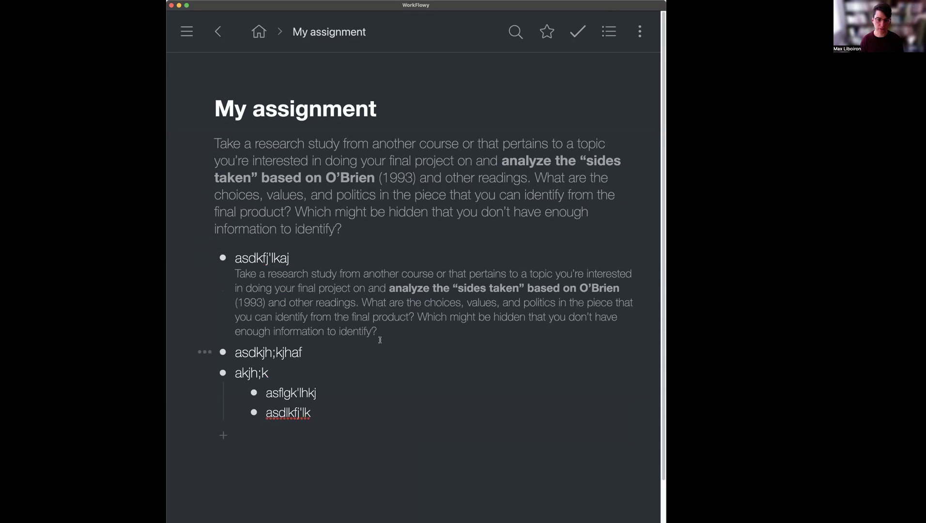
pyautogui.moveTo(380, 340); pyautogui.dragTo(235, 274)
pyautogui.press('BackSpace')
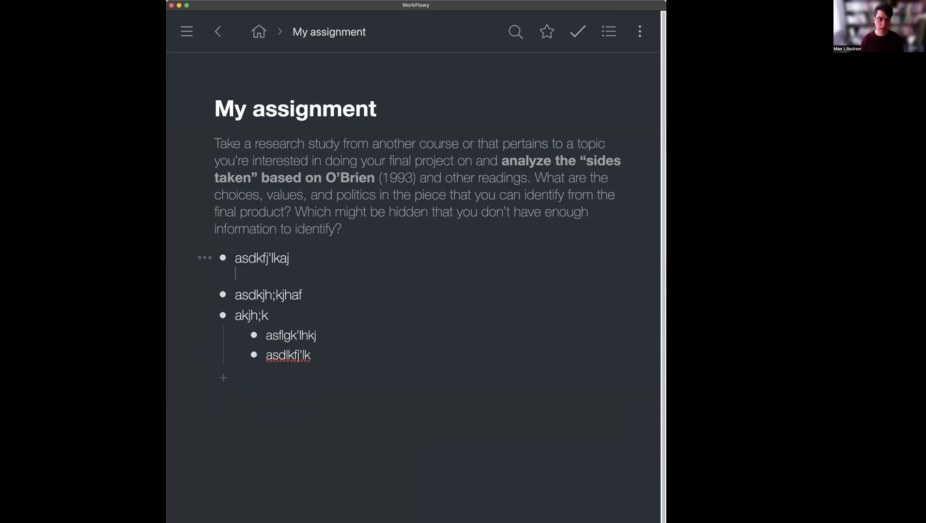
pyautogui.press('super+Tab')
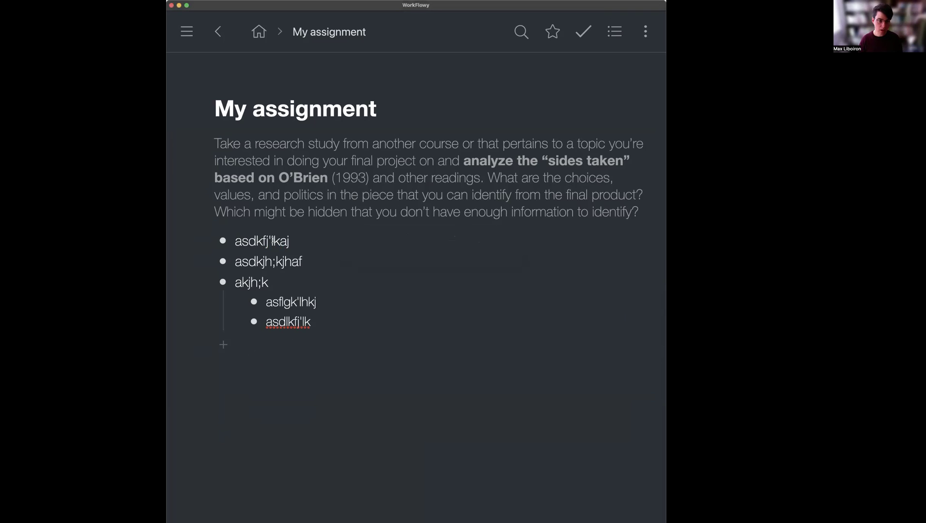
# - Rename the first bullet to 'quotes' and paste an O'Brien quote nested beneath it
pyautogui.moveTo(303, 239); pyautogui.dragTo(224, 241)
pyautogui.write('Wucle')
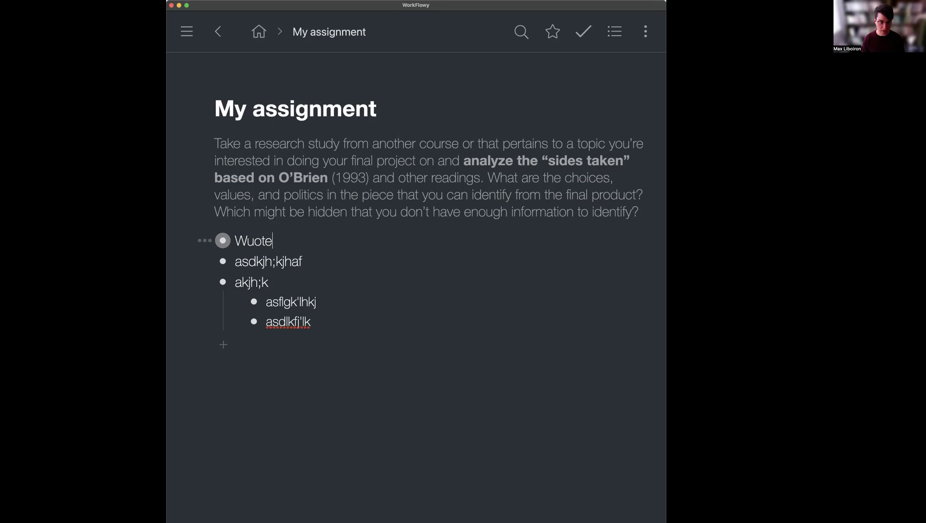
pyautogui.press('BackSpace')
pyautogui.press('BackSpace')
pyautogui.press('BackSpace')
pyautogui.press('BackSpace')
pyautogui.press('BackSpace')
pyautogui.write('quotes')
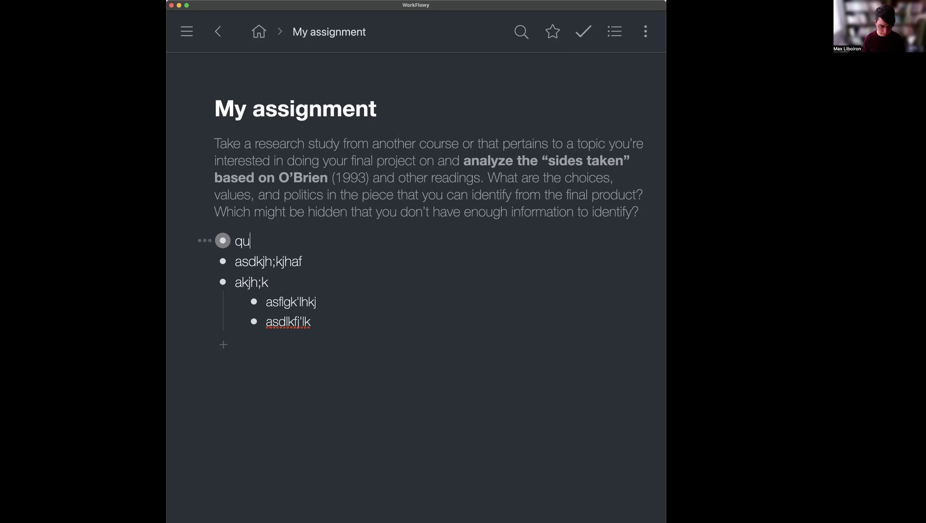
pyautogui.press('Return')
pyautogui.press('Tab')
pyautogui.write('"I urge these scientists to track the uses that are being made of their data and ask themselves whether they approve of those uses and whether, as a result of those uses, life is being protected or silently drained away" (O\'Brien 1993: 707).')
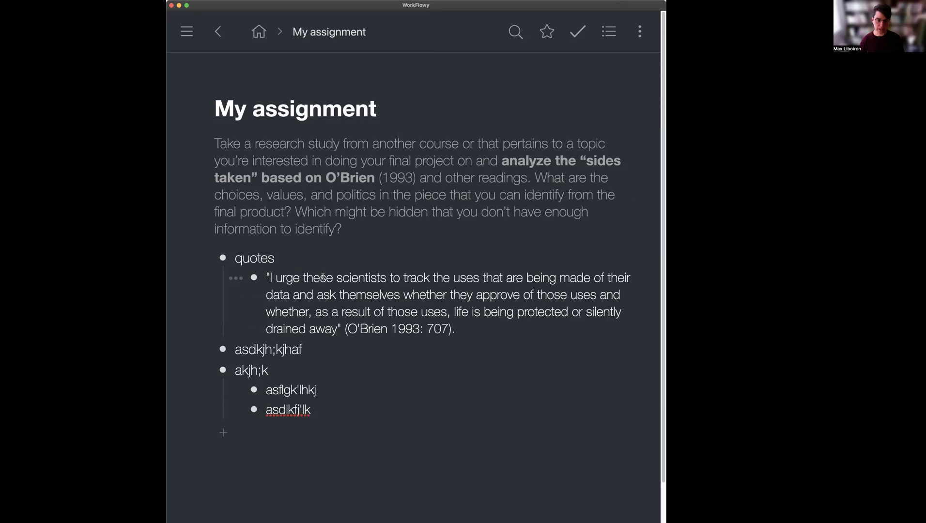
# - Paste a second O'Brien quote directly below the first one
pyautogui.press('super+Tab')
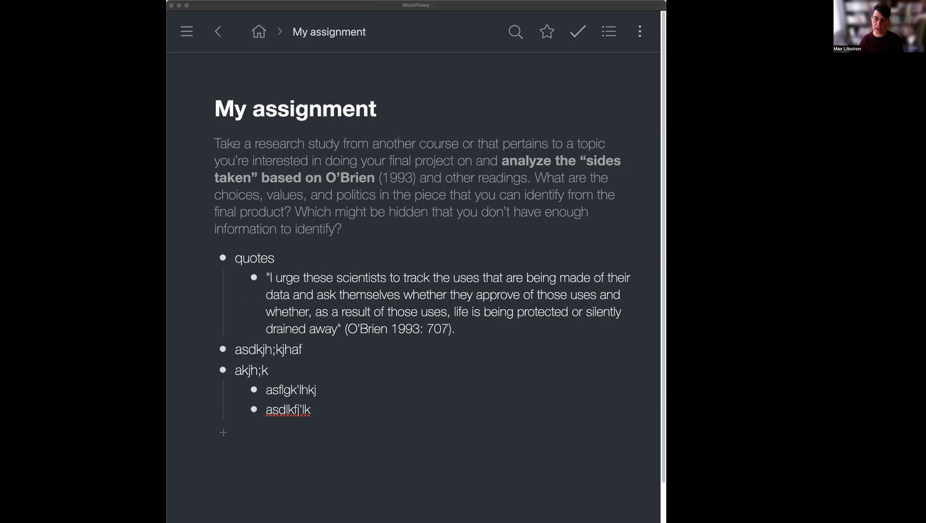
pyautogui.click(517, 323)
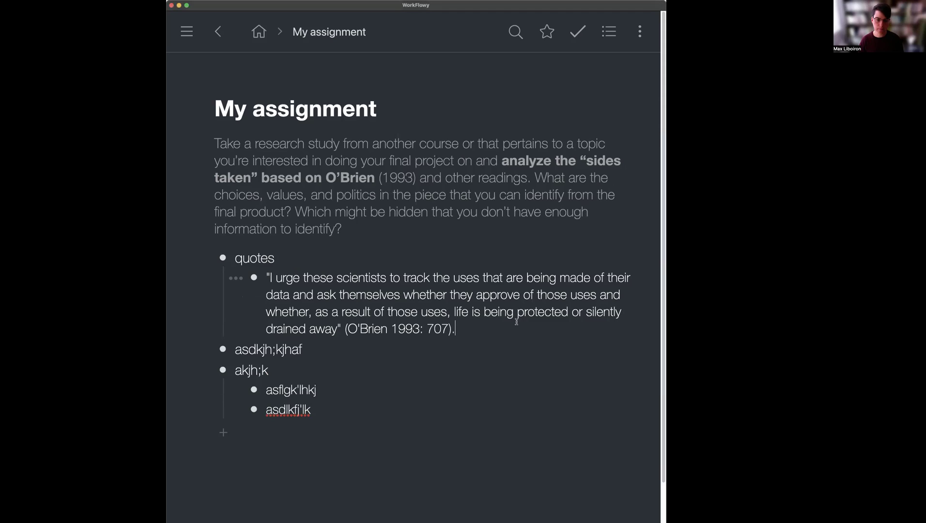
pyautogui.press('Return')
pyautogui.write('" pouring scientific skills, agency energy, and public money into these risk assessments generally does not serve the infants, residents, workers, Chinook salmon, or grizzly bear nearly as well as alternatives assessments" (O\'Brien 1993: 706)')
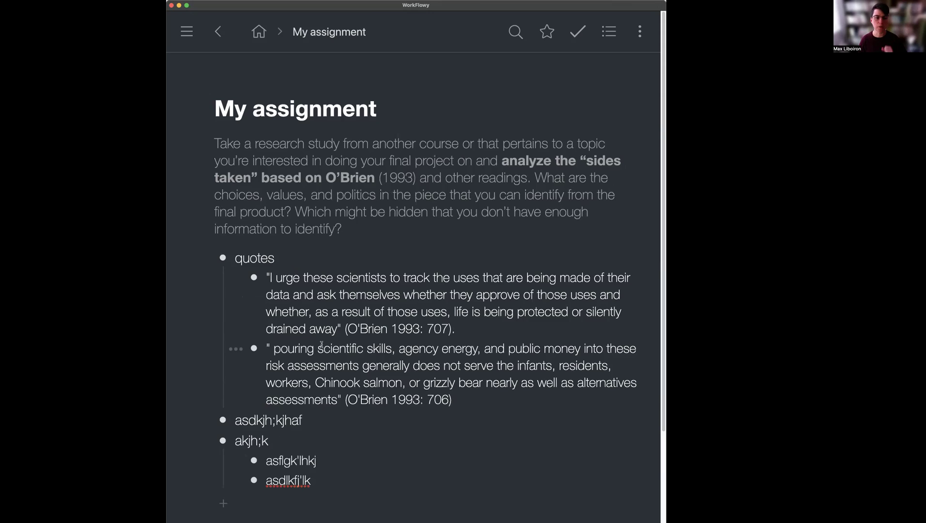
# - Delete the asdkjh;kjhaf placeholder and the akjh;k bullet with its two children
pyautogui.scroll(-3, 320, 344)
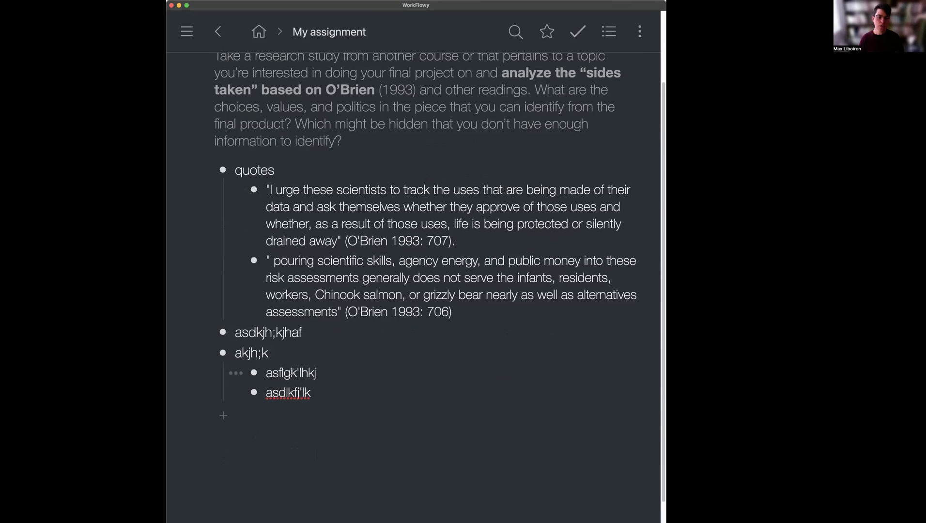
pyautogui.moveTo(221, 356); pyautogui.dragTo(333, 387)
pyautogui.press('BackSpace')
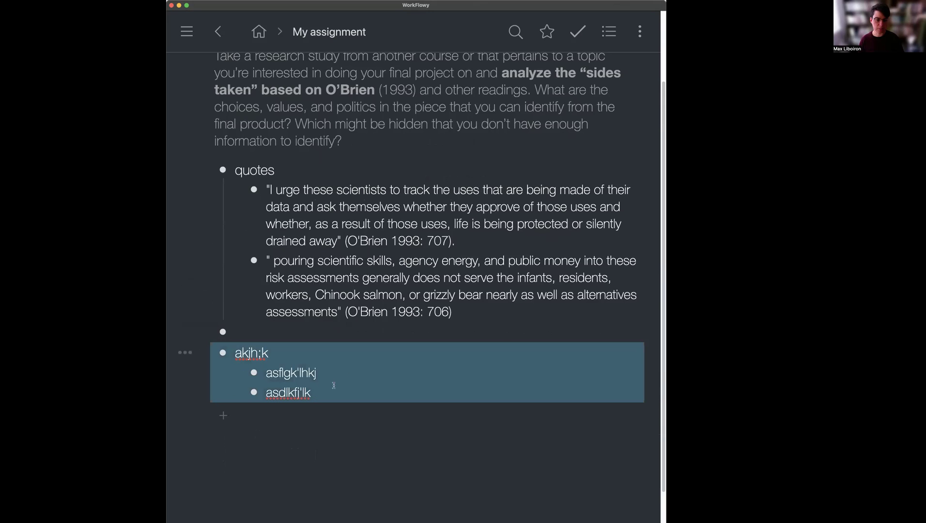
pyautogui.click(628, 403)
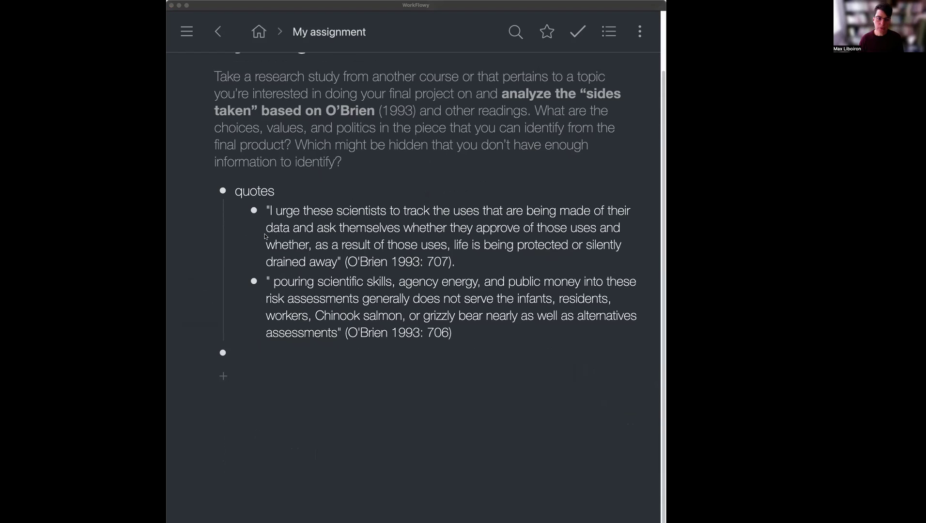
# - Add 'Introduction' and 'Case being studied' bullets below quotes
pyautogui.click(265, 236)
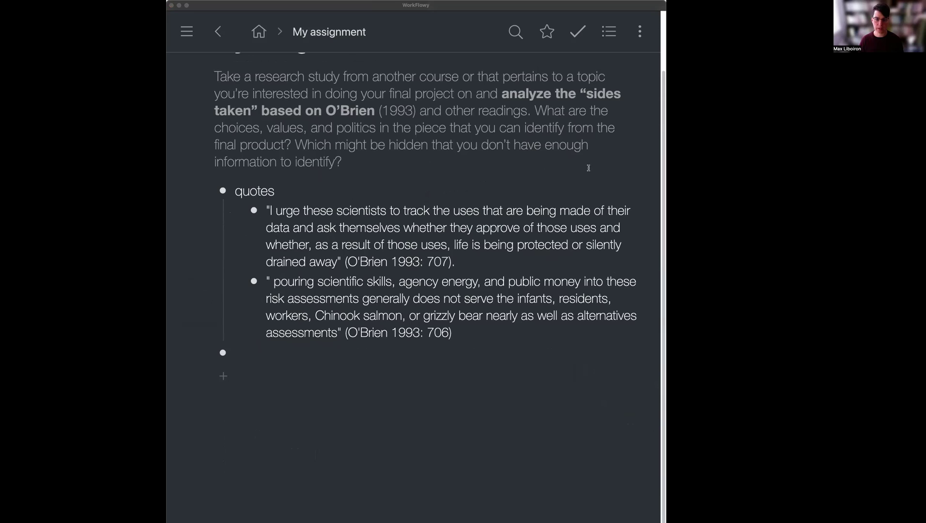
pyautogui.click(322, 353)
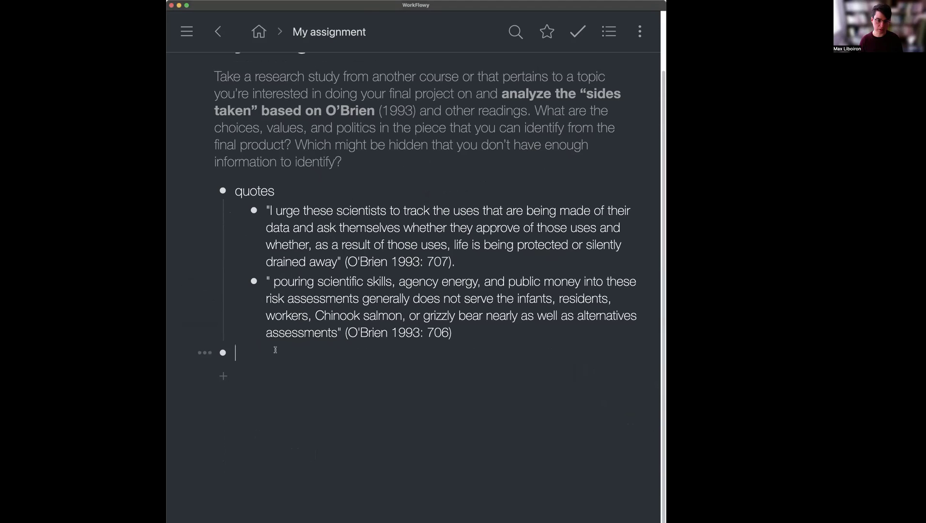
pyautogui.write('Introduction')
pyautogui.press('Return')
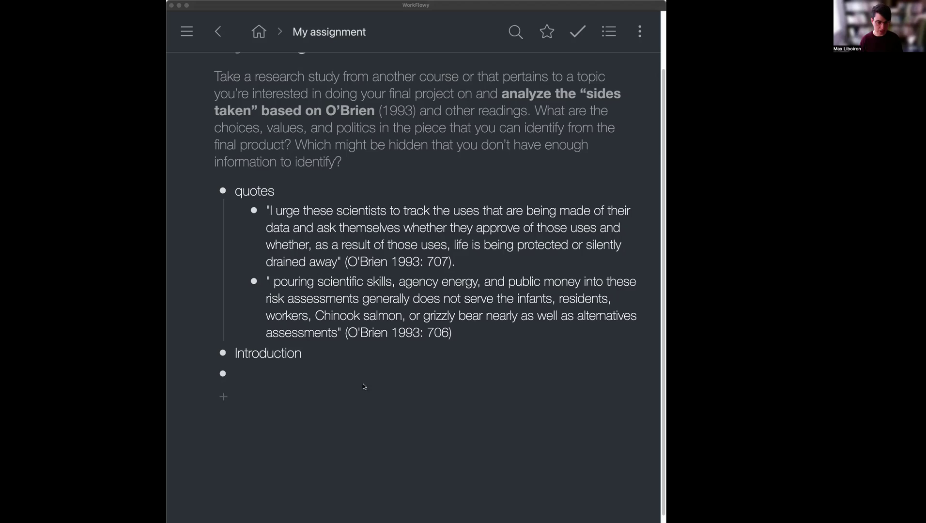
pyautogui.click(341, 385)
pyautogui.write('Case being studied')
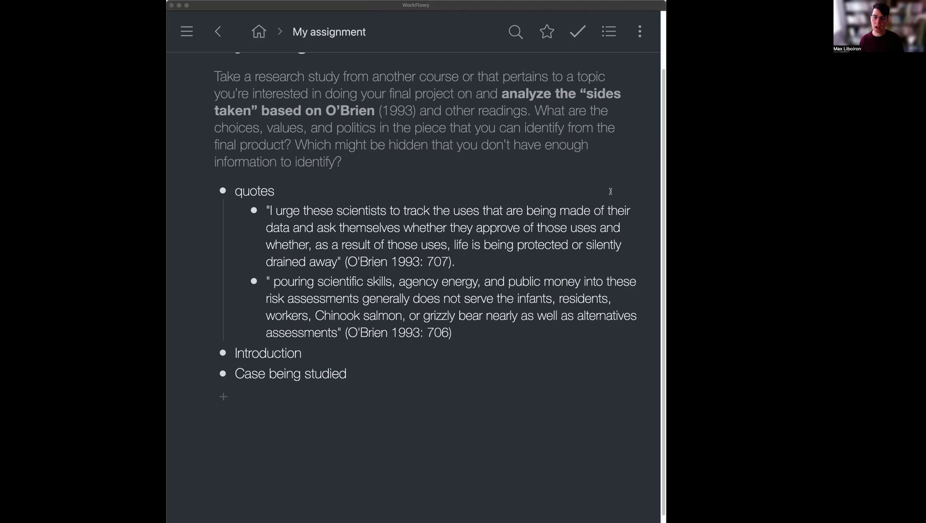
# - Add 'Analysis', 'Conclusion' and 'Cutting room floor' section bullets
pyautogui.click(373, 375)
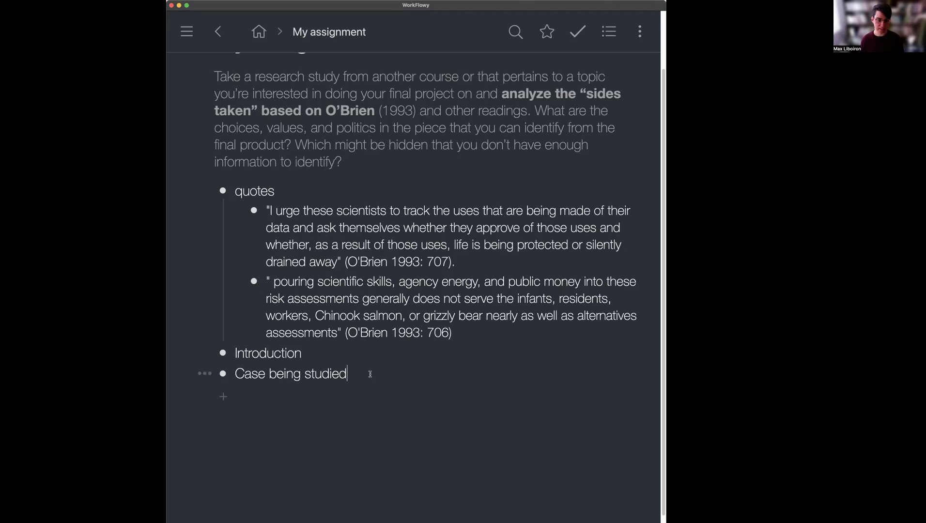
pyautogui.press('Return')
pyautogui.write('Analysis')
pyautogui.press('Return')
pyautogui.write('Conclusion')
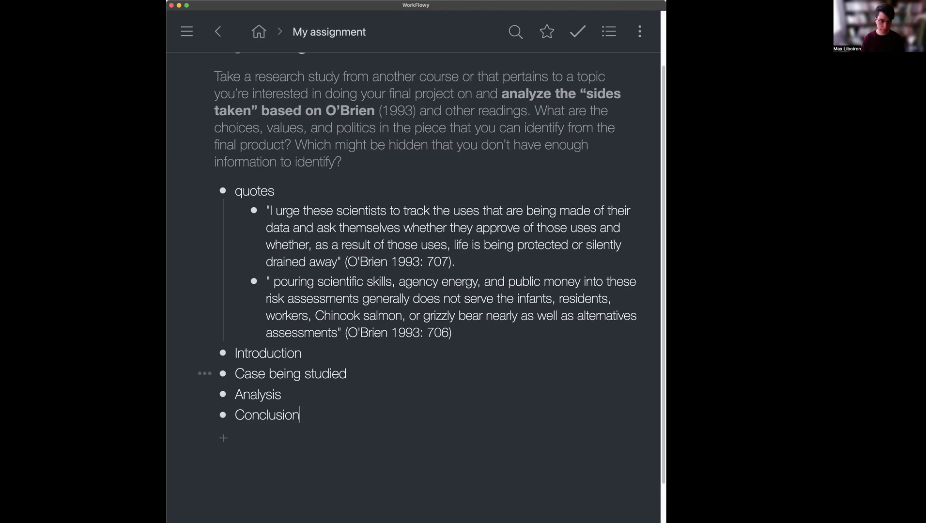
pyautogui.press('Return')
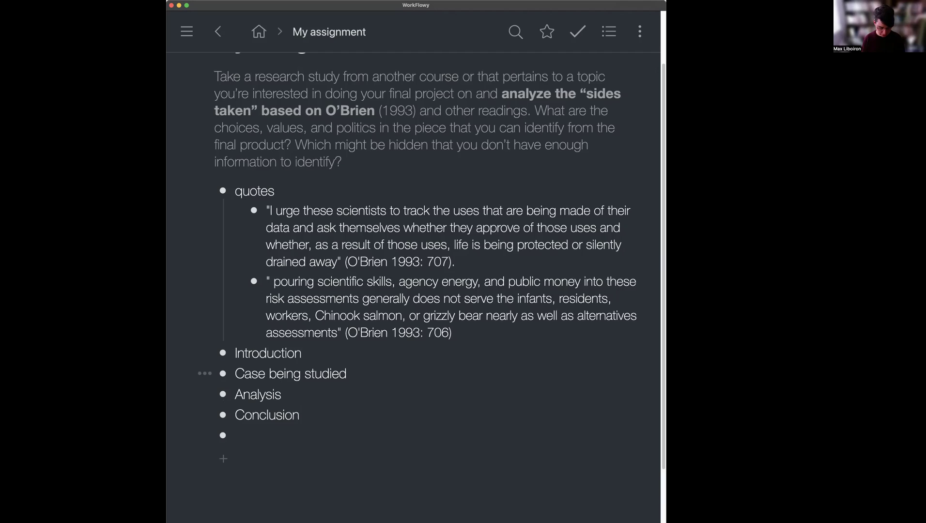
pyautogui.write('Cutting')
pyautogui.press('BackSpace')
pyautogui.press('BackSpace')
pyautogui.press('BackSpace')
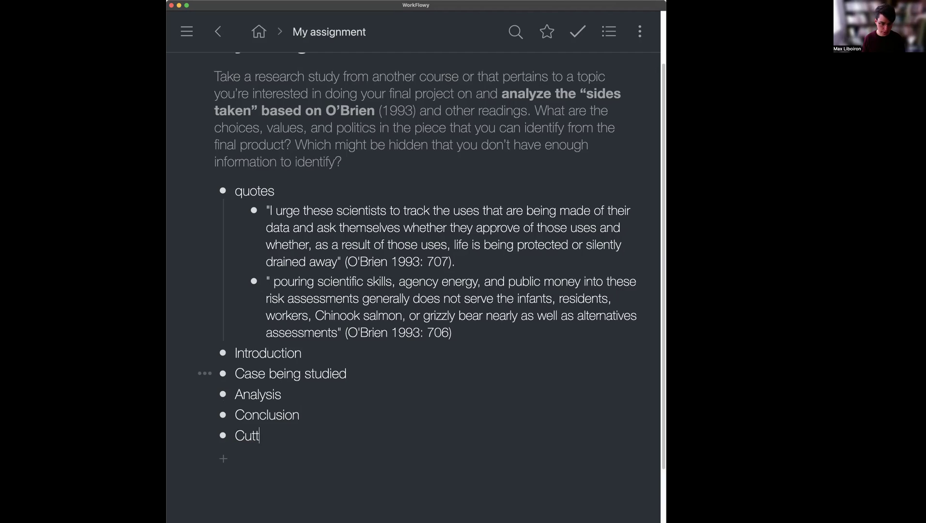
pyautogui.write('ing room foo')
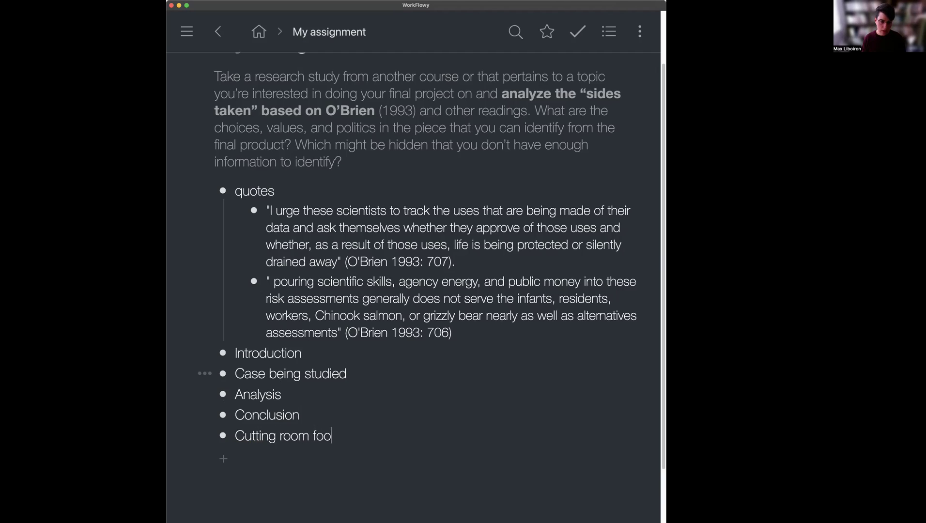
pyautogui.press('BackSpace')
pyautogui.press('BackSpace')
pyautogui.write('loor')
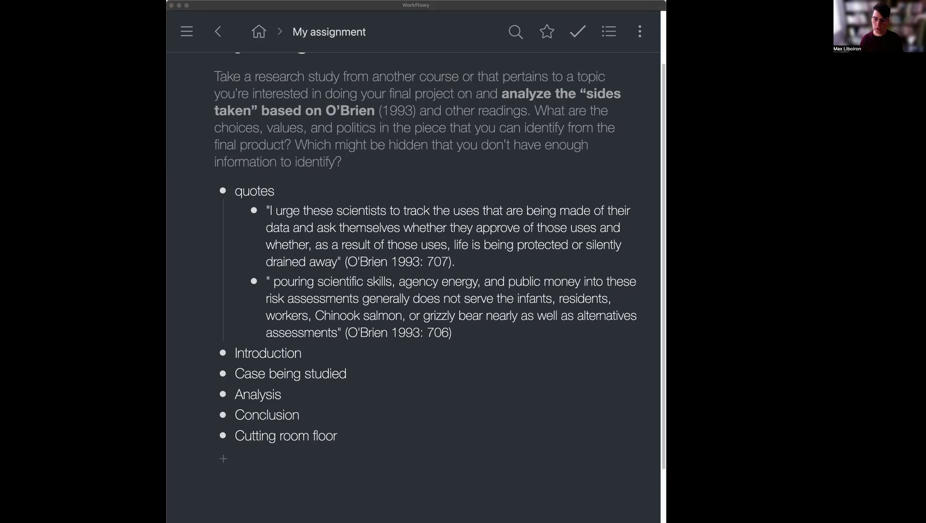
# - Collapse quotes and nest a thesis statement bullet and 'Definition from O'brien' under Introduction
pyautogui.click(333, 251)
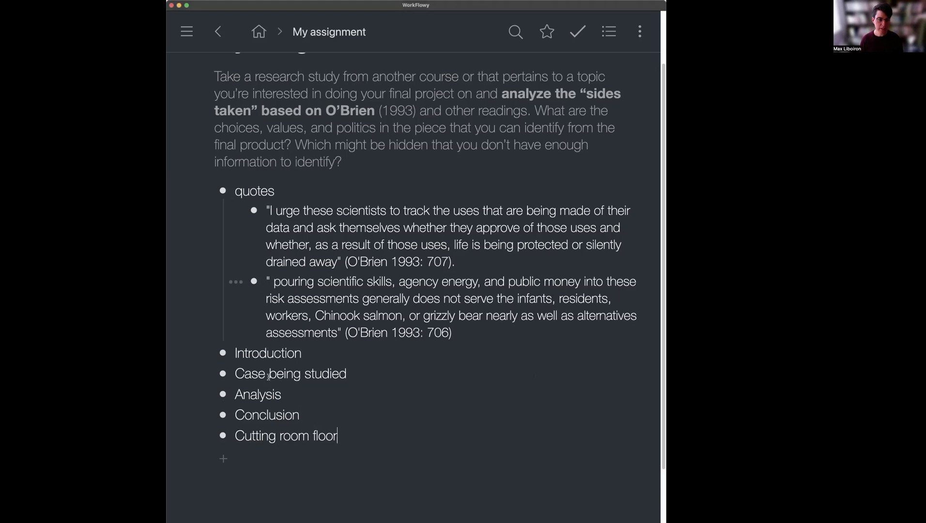
pyautogui.click(206, 192)
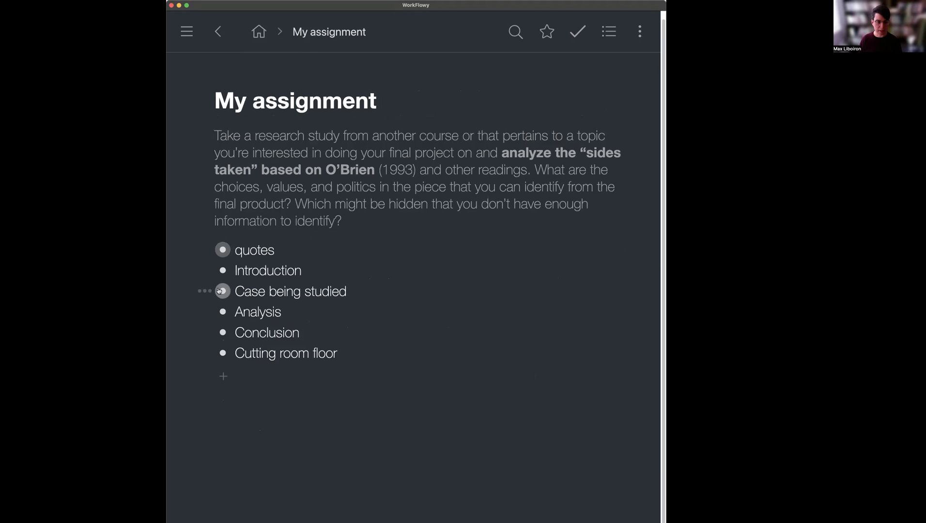
pyautogui.click(307, 273)
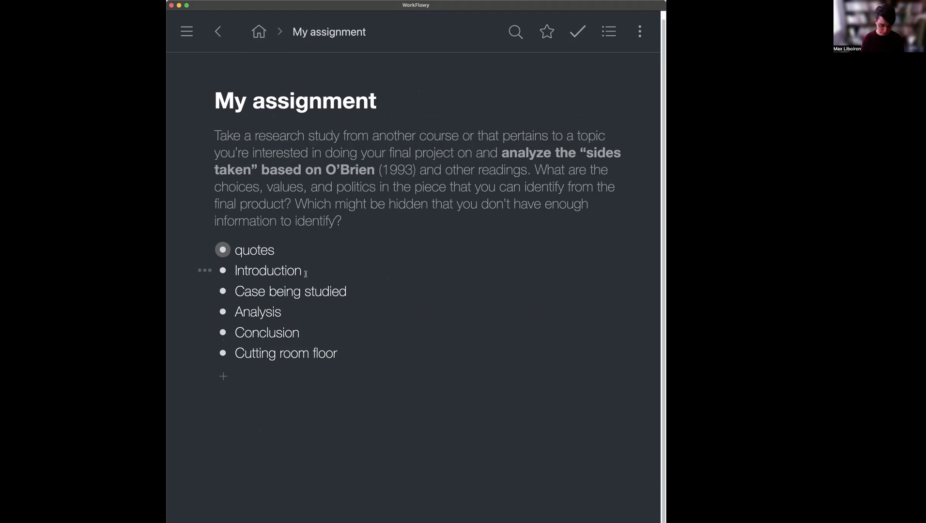
pyautogui.press('Return')
pyautogui.press('Tab')
pyautogui.write('Thesis statement: all research "takes sides," by which I mean.... tktktk')
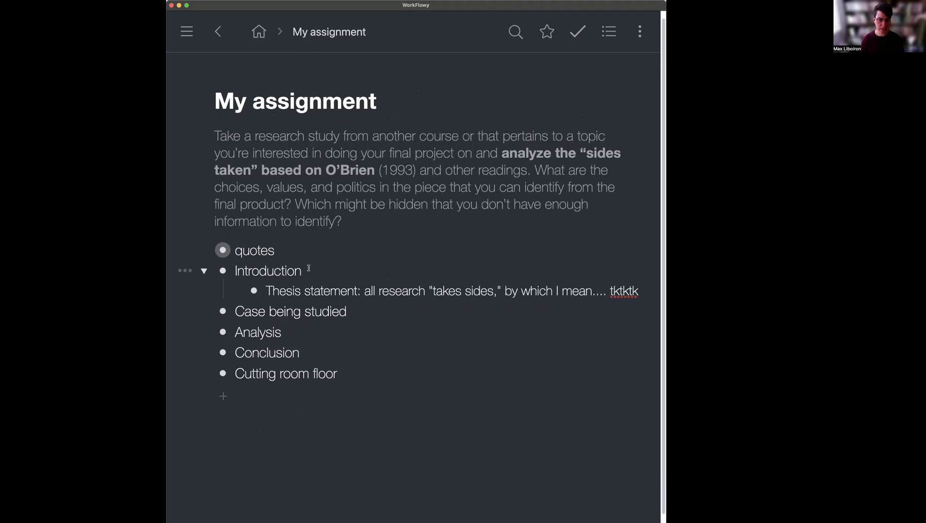
pyautogui.press('Return')
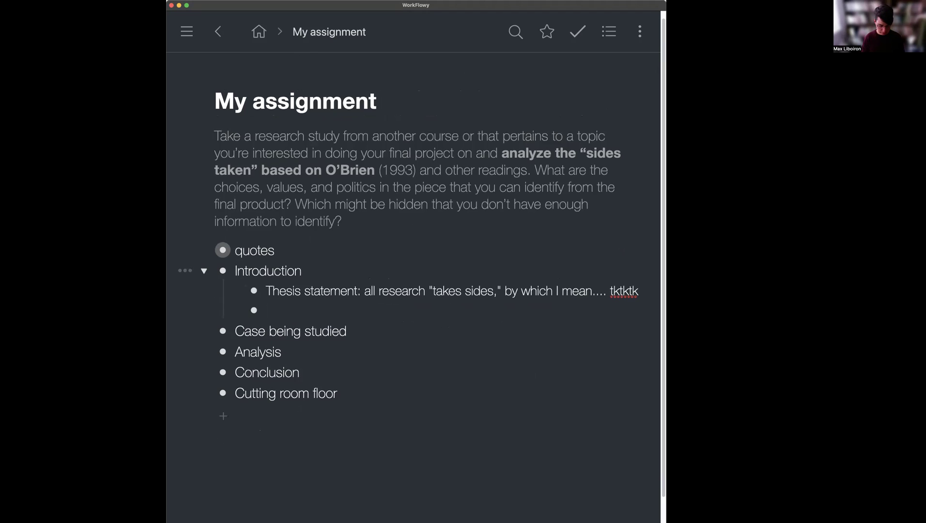
pyautogui.write('Definition of ')
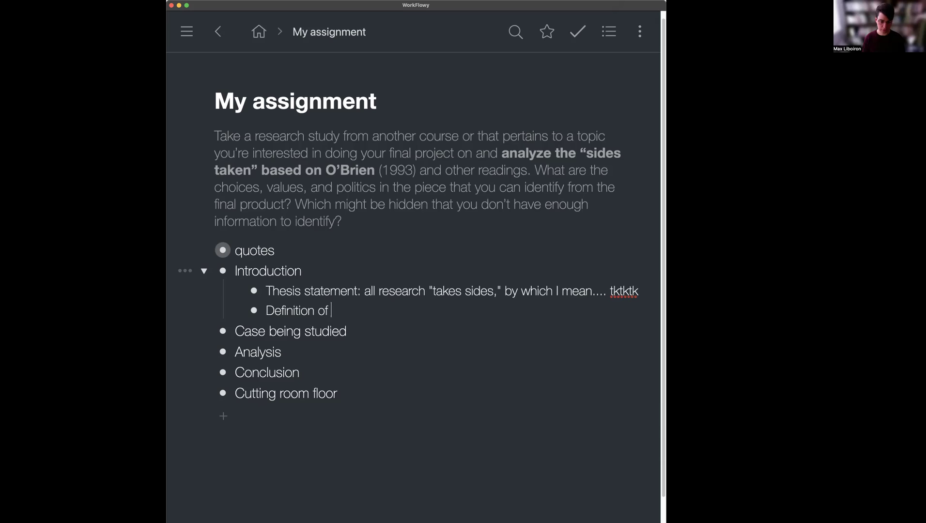
pyautogui.write("rom O'brin")
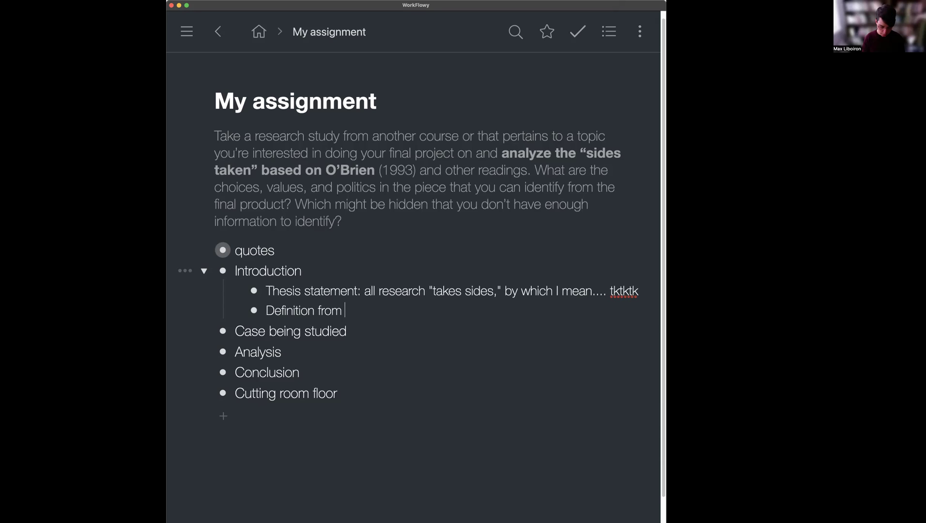
pyautogui.press('BackSpace')
pyautogui.press('BackSpace')
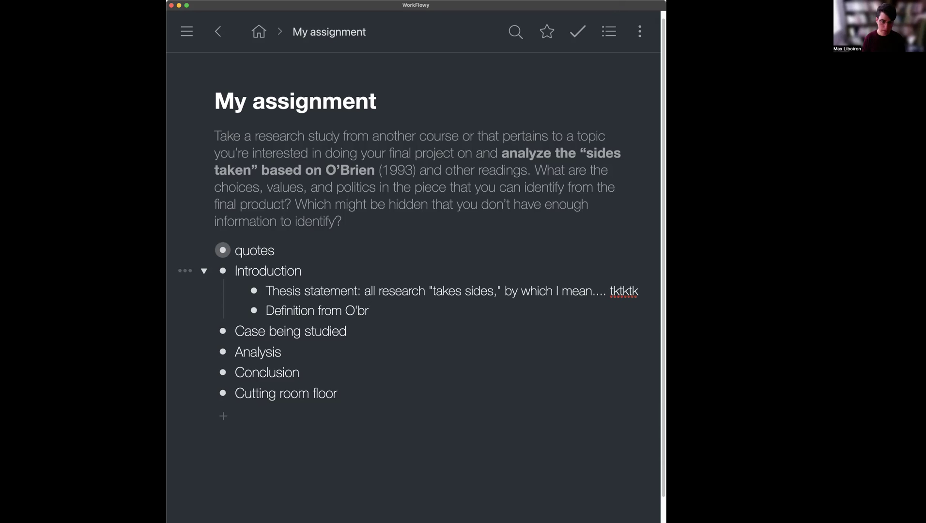
pyautogui.write('ien')
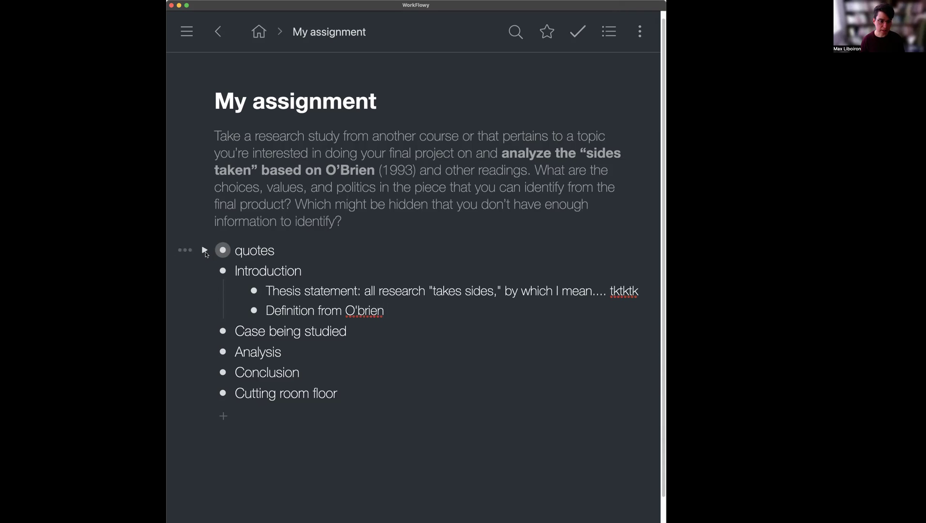
# - Move the second O'Brien quote (706) under Definition from O'brien
pyautogui.click(205, 250)
pyautogui.scroll(-3, 310, 305)
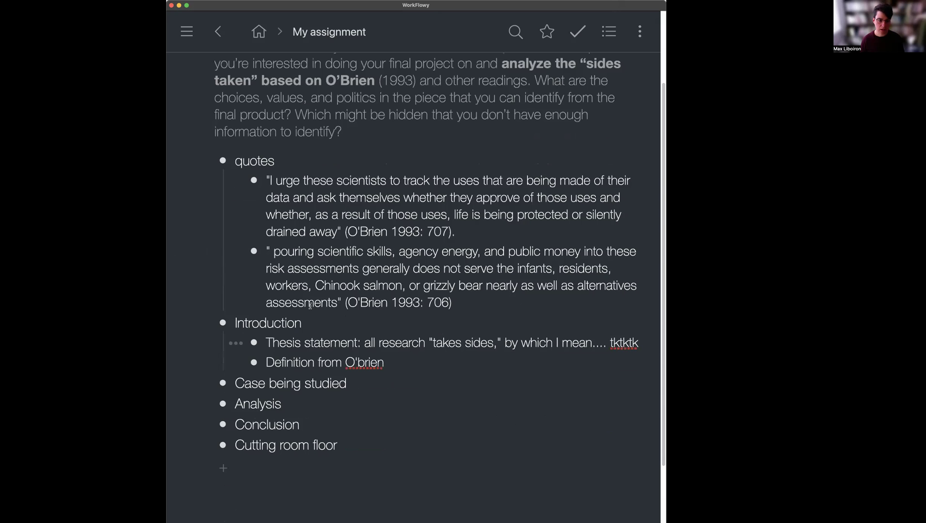
pyautogui.moveTo(255, 251); pyautogui.dragTo(287, 371)
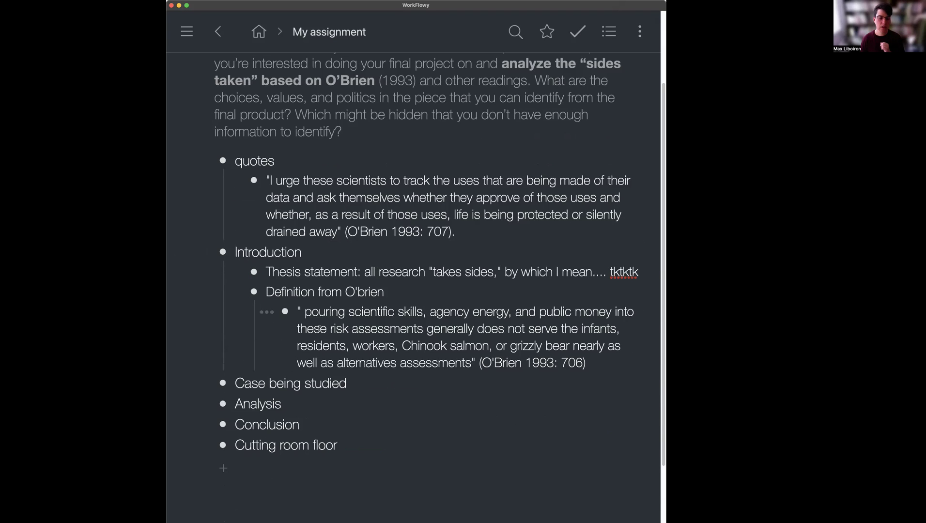
pyautogui.scroll(-1, 278, 358)
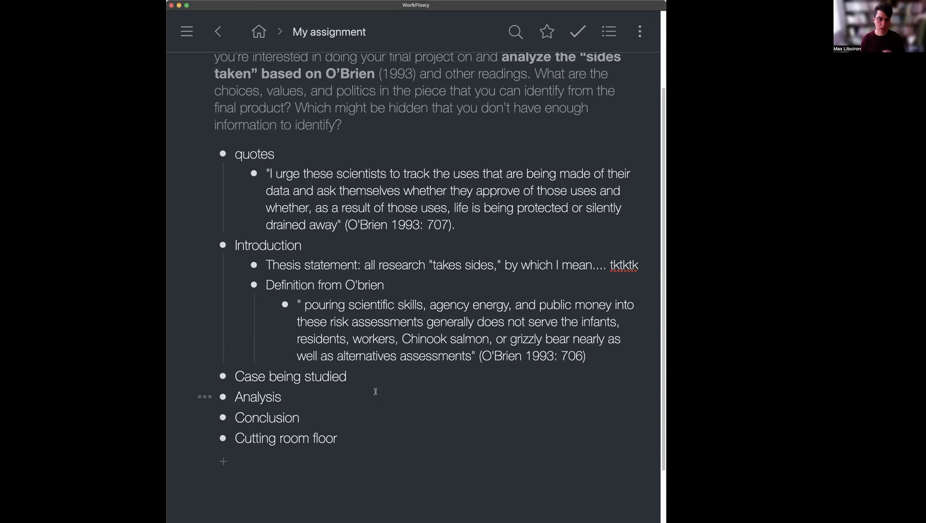
# - Paste the six case points as sub-bullets under Case being studied
pyautogui.click(366, 376)
pyautogui.press('Return')
pyautogui.press('Tab')
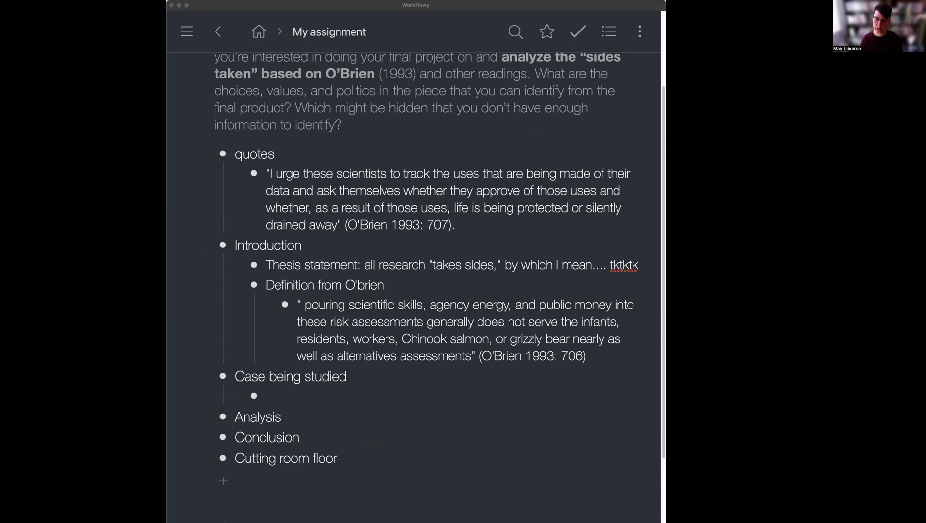
pyautogui.press('super+Tab')
pyautogui.write("Choosing research questions Type of assessment, metrics Whose interests are being served Moving research into public or useful realms Acting in the public interest What might be hidden that I don't have enough info for")
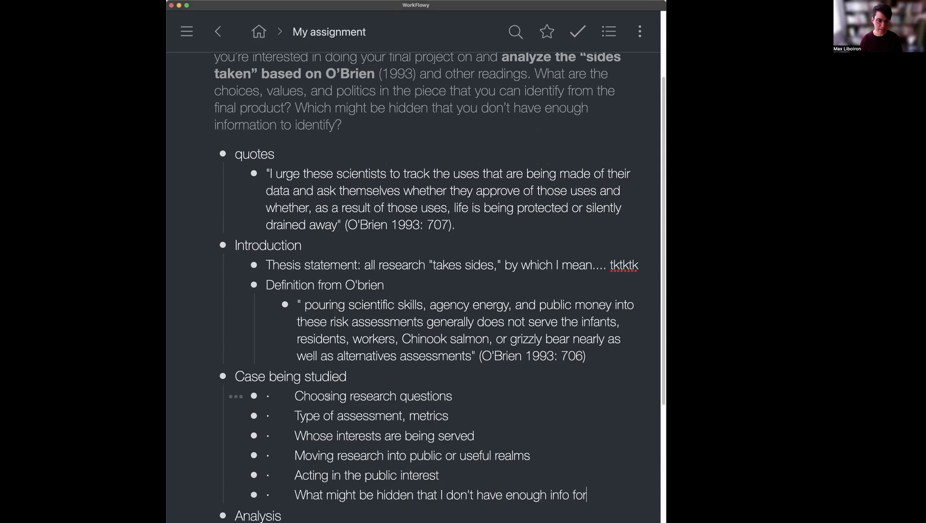
pyautogui.scroll(-1, 295, 376)
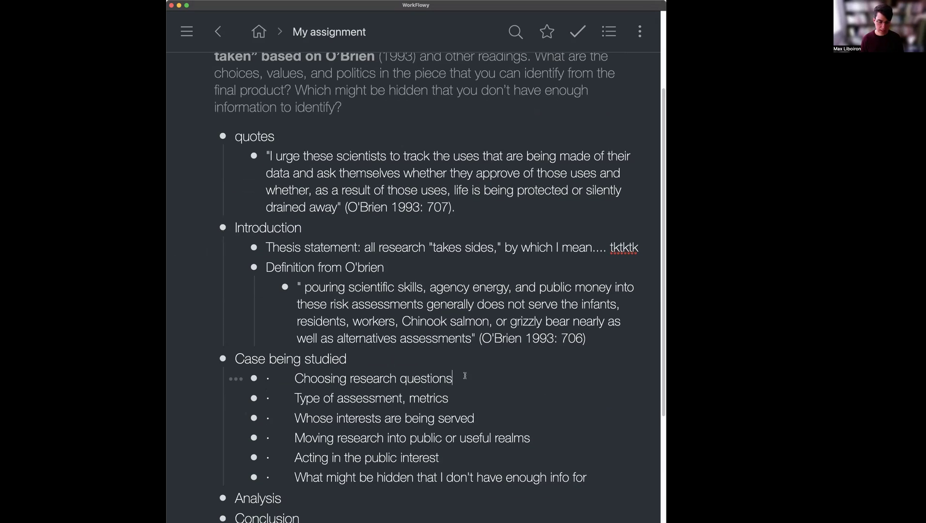
# - Add 'ex from text' under Choosing research questions, and 'examples' and 'quote' under Type of assessment, metrics
pyautogui.press('Return')
pyautogui.press('Tab')
pyautogui.write('ex from t')
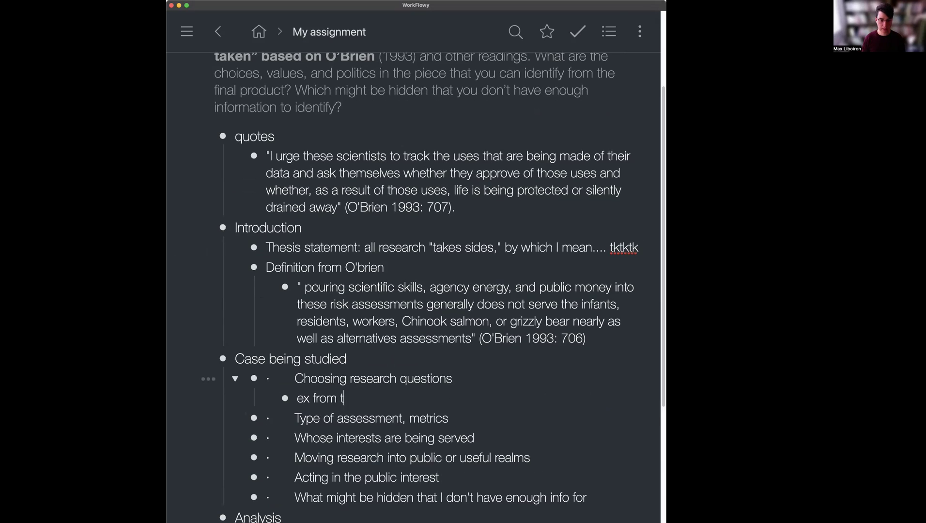
pyautogui.write('ext')
pyautogui.click(468, 420)
pyautogui.press('Return')
pyautogui.write('e')
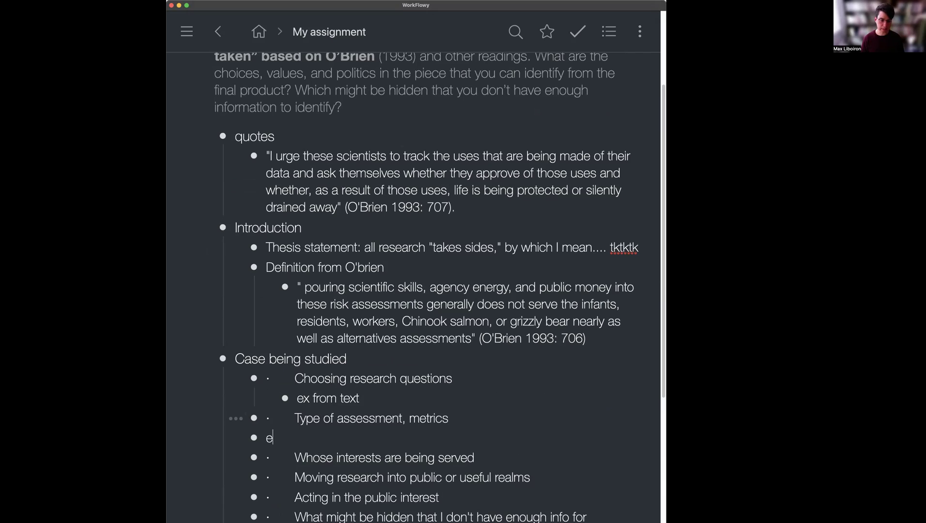
pyautogui.write('x')
pyautogui.press('Tab')
pyautogui.write('amples')
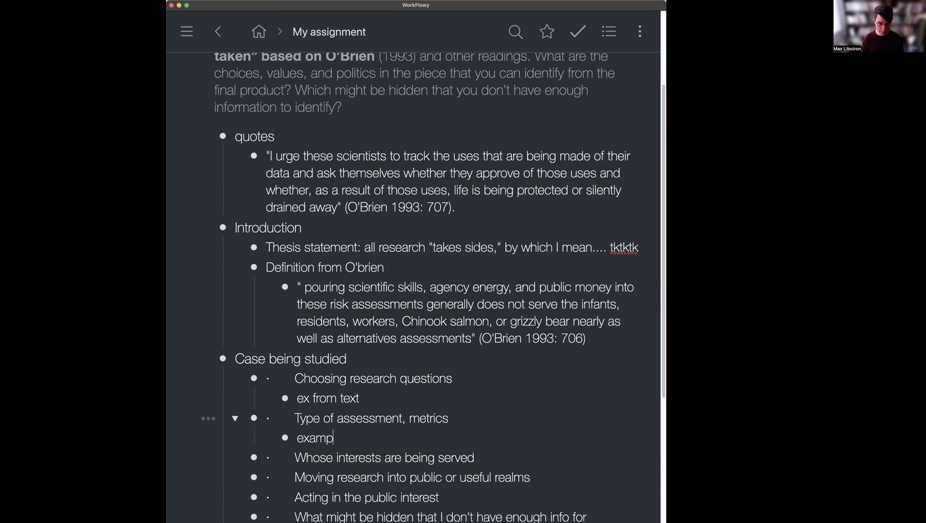
pyautogui.press('Return')
pyautogui.write('quote')
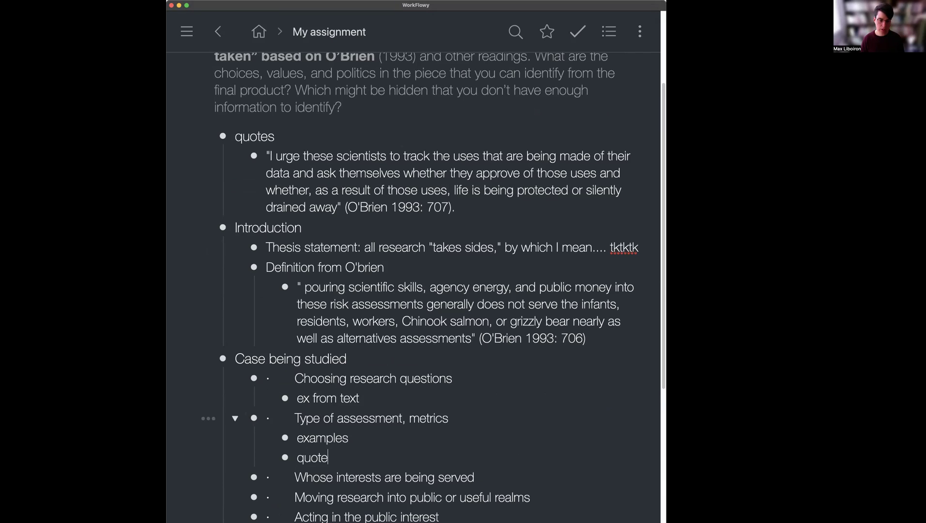
# - Move the 707 quote under Moving research into public or useful realms, then collapse Case being studied
pyautogui.moveTo(456, 207); pyautogui.dragTo(341, 466)
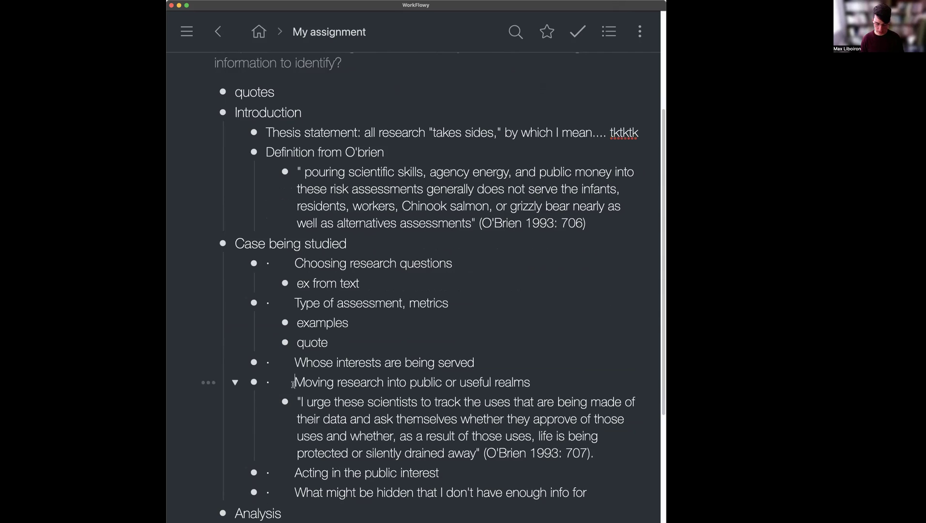
pyautogui.press('BackSpace')
pyautogui.press('BackSpace')
pyautogui.press('BackSpace')
pyautogui.press('BackSpace')
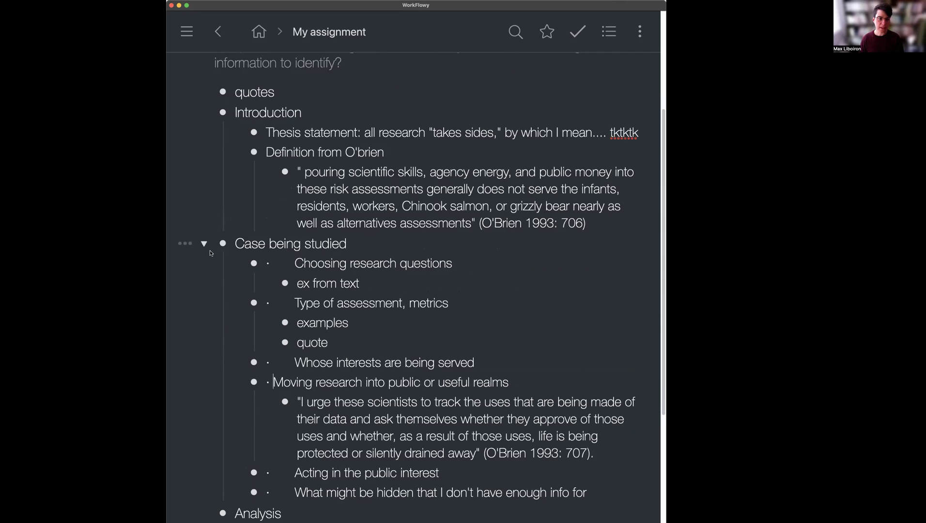
pyautogui.click(204, 243)
# - Drag the 706 quote out of Introduction onto Cutting room floor, then collapse that section
pyautogui.click(206, 159)
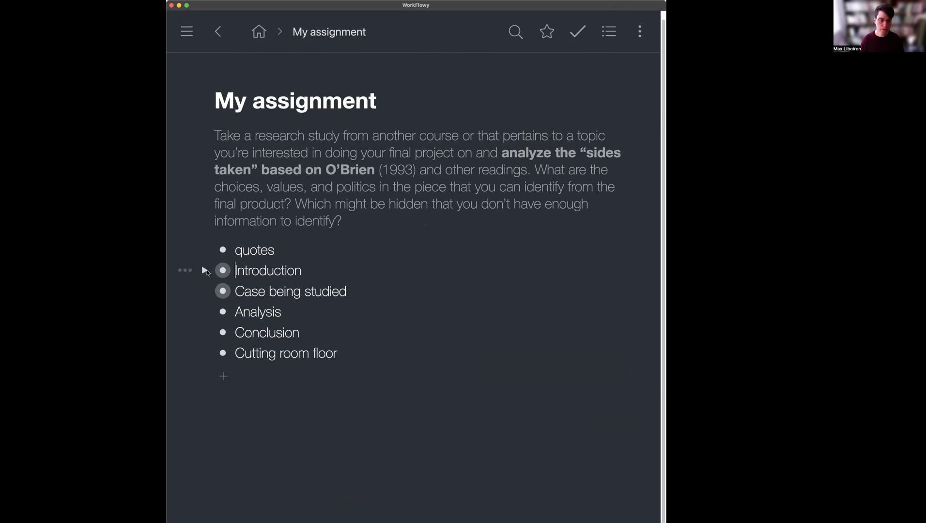
pyautogui.click(204, 271)
pyautogui.scroll(-3, 322, 322)
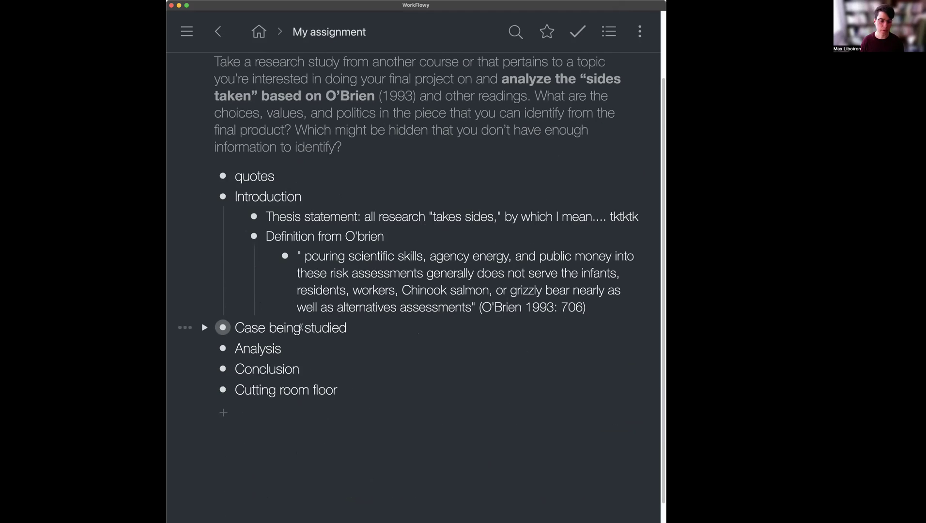
pyautogui.scroll(-1, 310, 324)
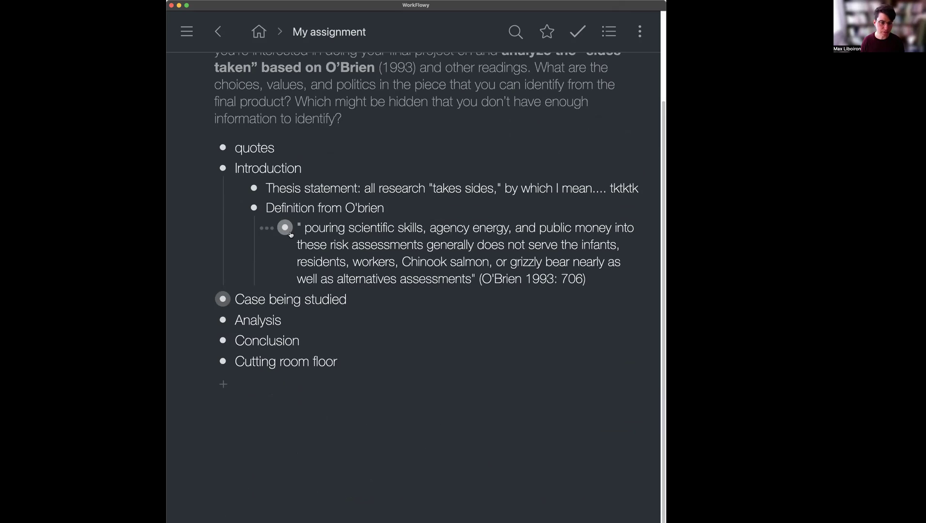
pyautogui.moveTo(286, 228); pyautogui.dragTo(287, 371)
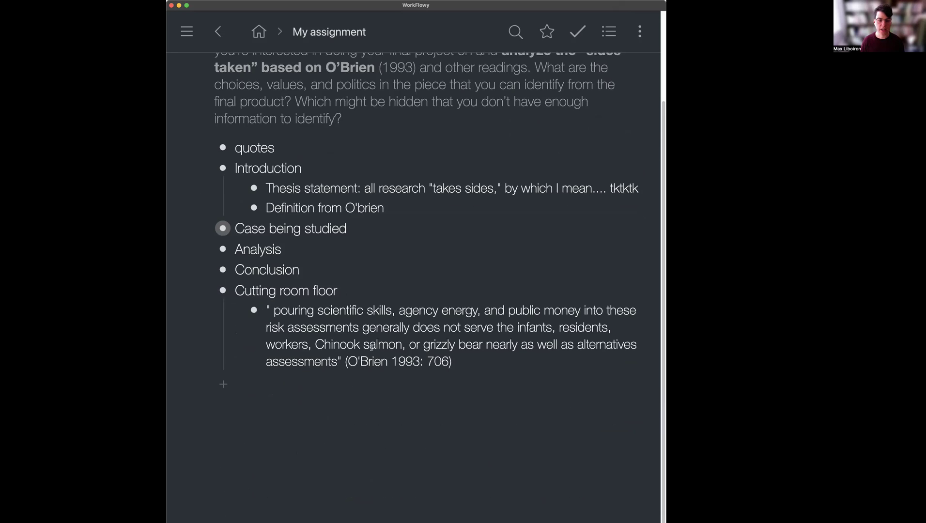
pyautogui.click(206, 291)
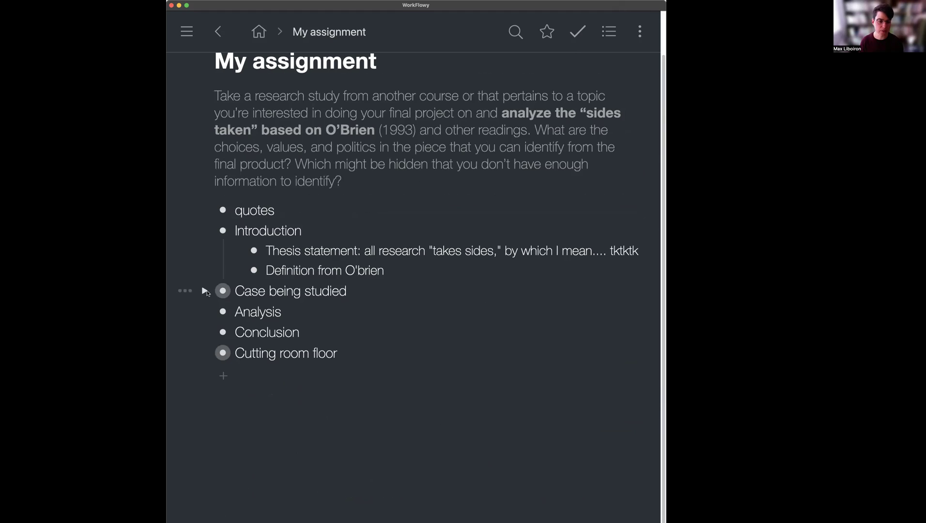
pyautogui.scroll(1, 306, 216)
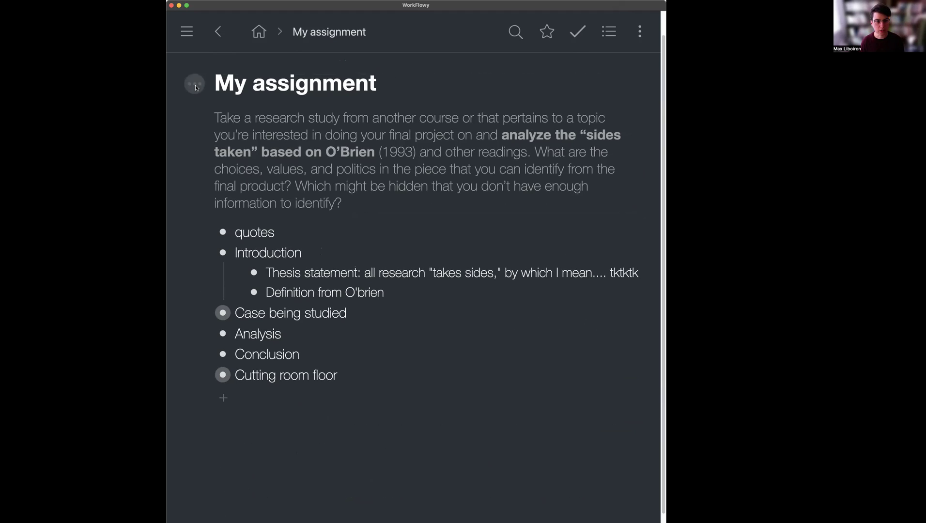
# - Export My assignment as Formatted text, select the full preview for copying, then close the export
pyautogui.click(196, 85)
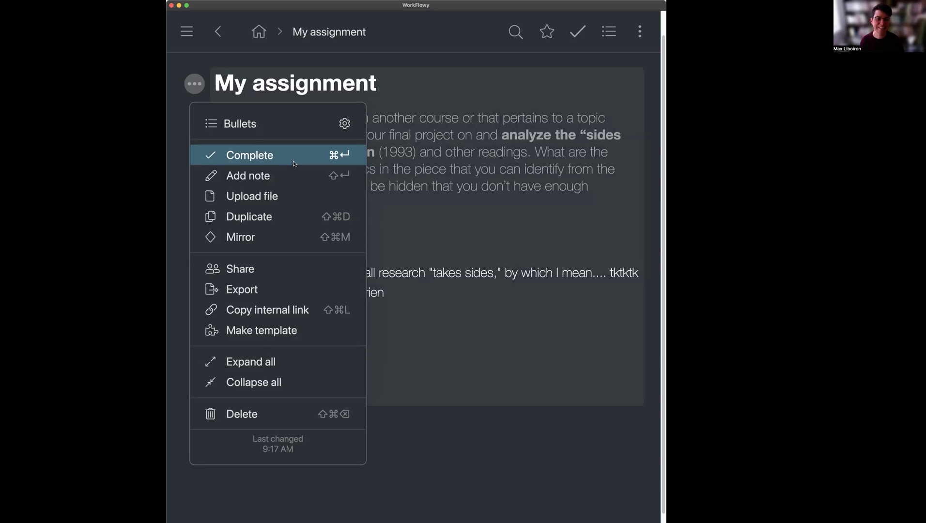
pyautogui.click(256, 290)
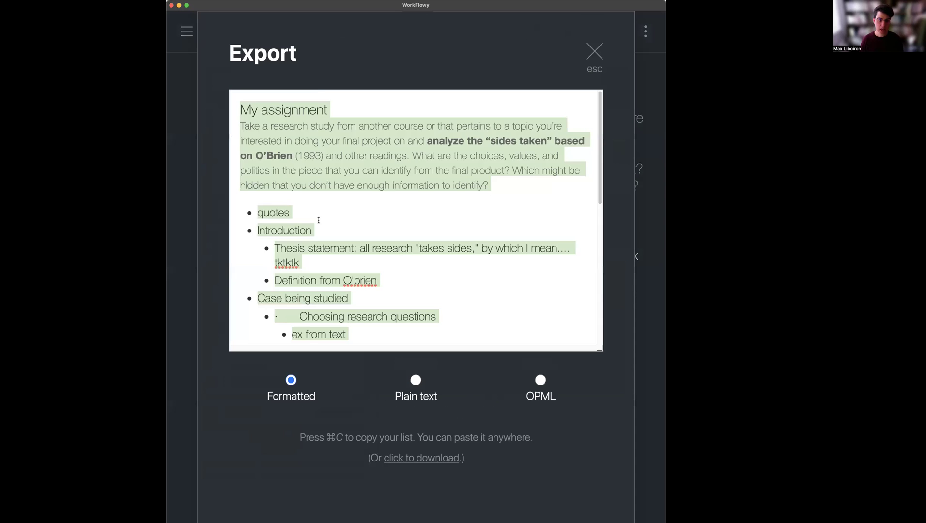
pyautogui.scroll(-10, 319, 221)
pyautogui.scroll(5, 319, 221)
pyautogui.scroll(5, 319, 220)
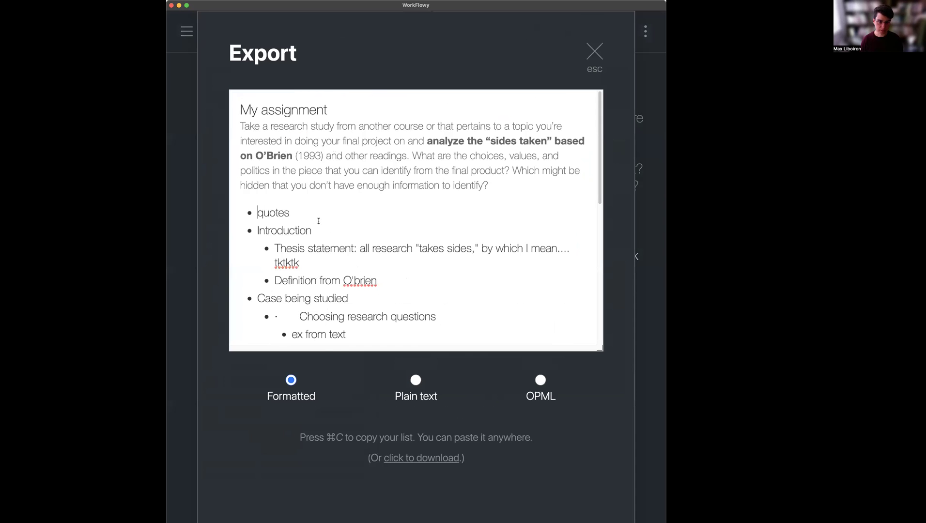
pyautogui.click(327, 225)
pyautogui.moveTo(241, 114); pyautogui.dragTo(379, 380)
pyautogui.press('super+c')
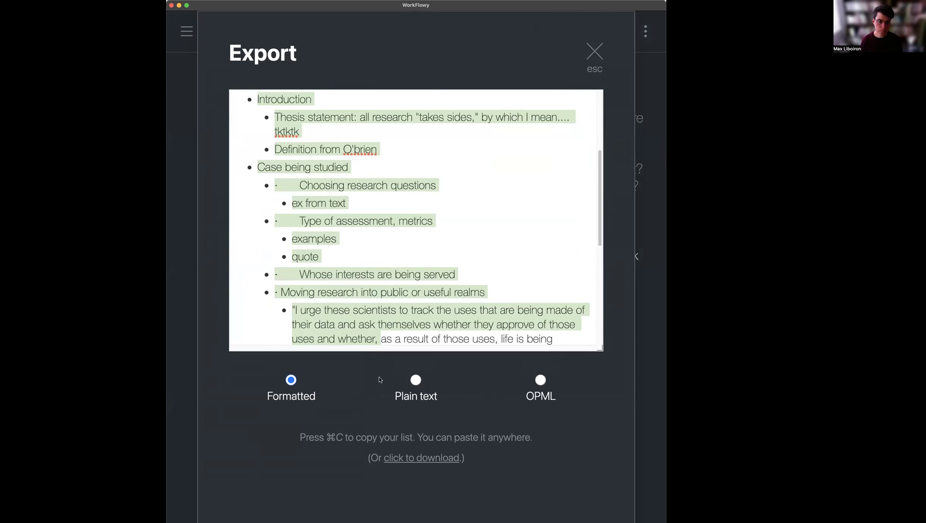
pyautogui.moveTo(396, 435); pyautogui.dragTo(395, 484)
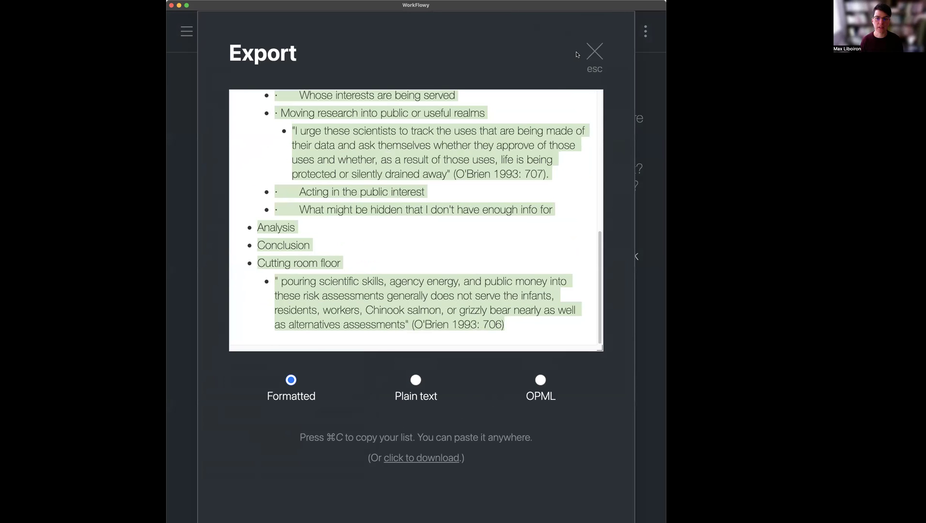
pyautogui.click(592, 51)
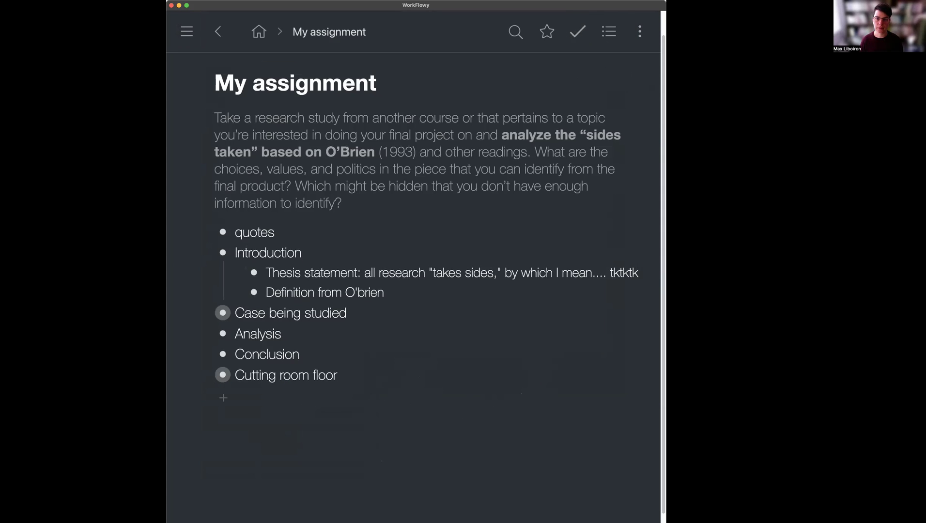
# - Paste the exported outline into the blank Word document and delete the 'quotes' item
pyautogui.press('super+Tab')
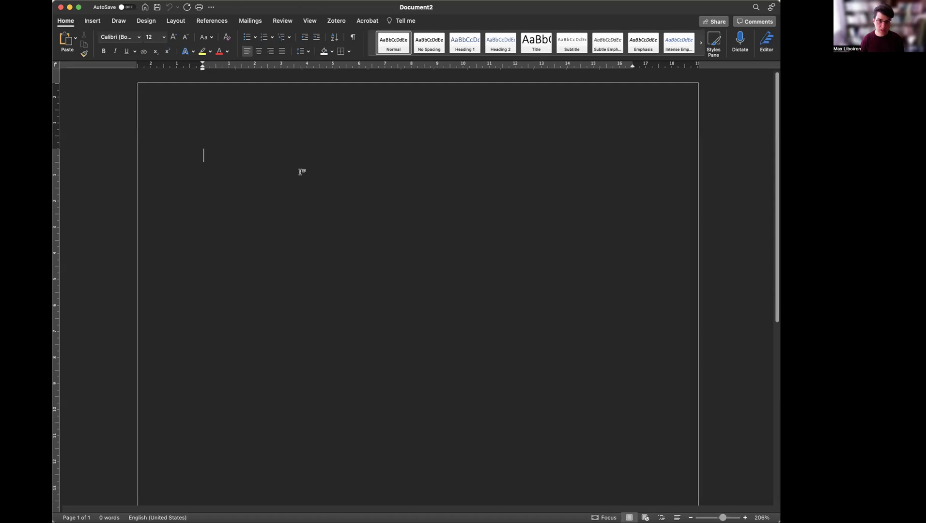
pyautogui.press('super+v')
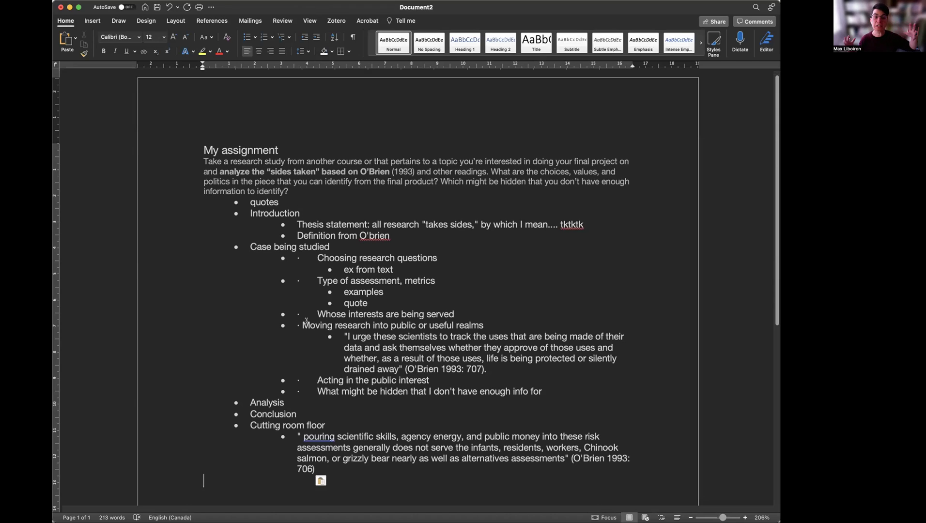
pyautogui.moveTo(285, 203); pyautogui.dragTo(213, 203)
pyautogui.press('BackSpace')
# - Remove bullets from Introduction, the Thesis statement line and the Definition from O'brien line, flush left
pyautogui.click(246, 208)
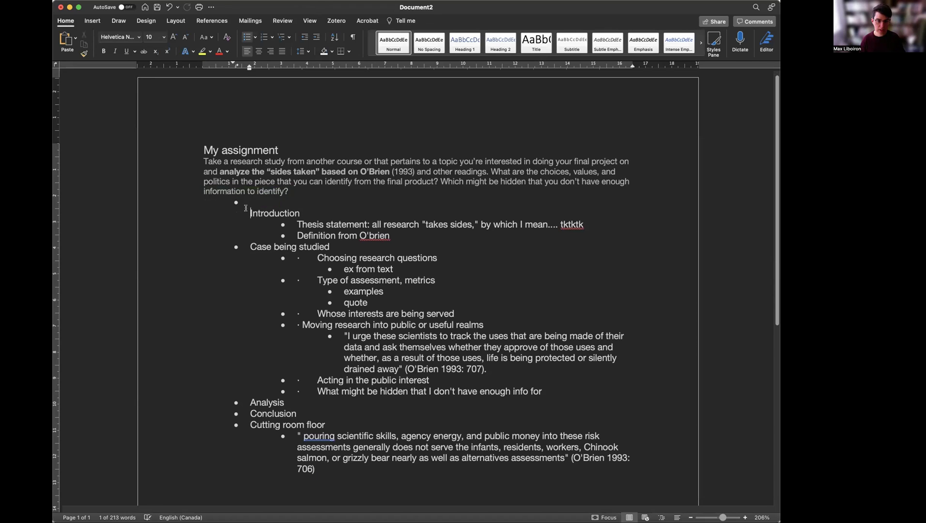
pyautogui.press('BackSpace')
pyautogui.press('BackSpace')
pyautogui.press('Return')
pyautogui.click(291, 234)
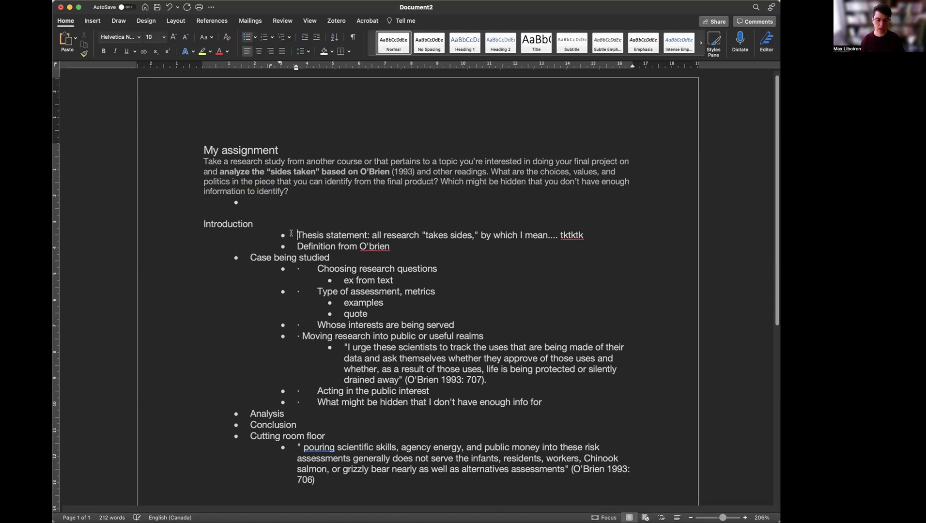
pyautogui.press('BackSpace')
pyautogui.press('BackSpace')
pyautogui.click(291, 244)
pyautogui.press('BackSpace')
pyautogui.press('BackSpace')
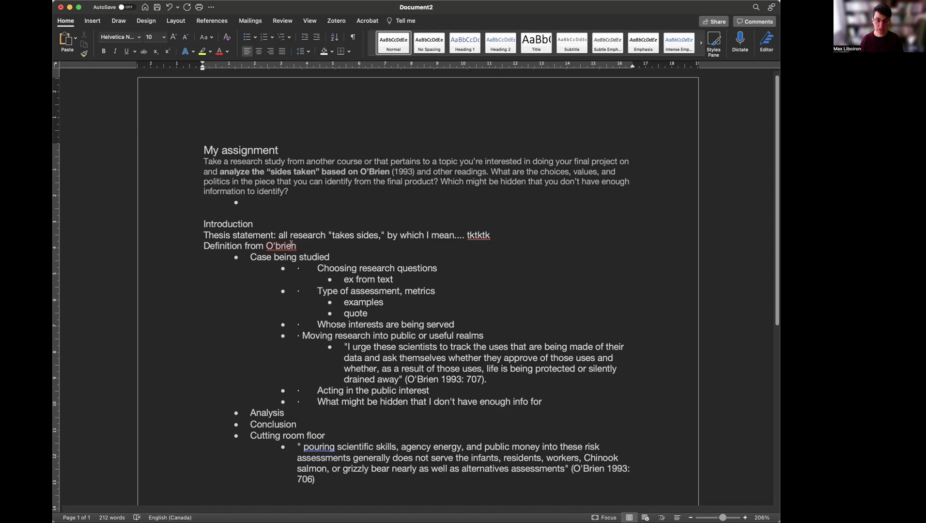
# - Make the Introduction heading bold
pyautogui.moveTo(262, 225); pyautogui.dragTo(203, 225)
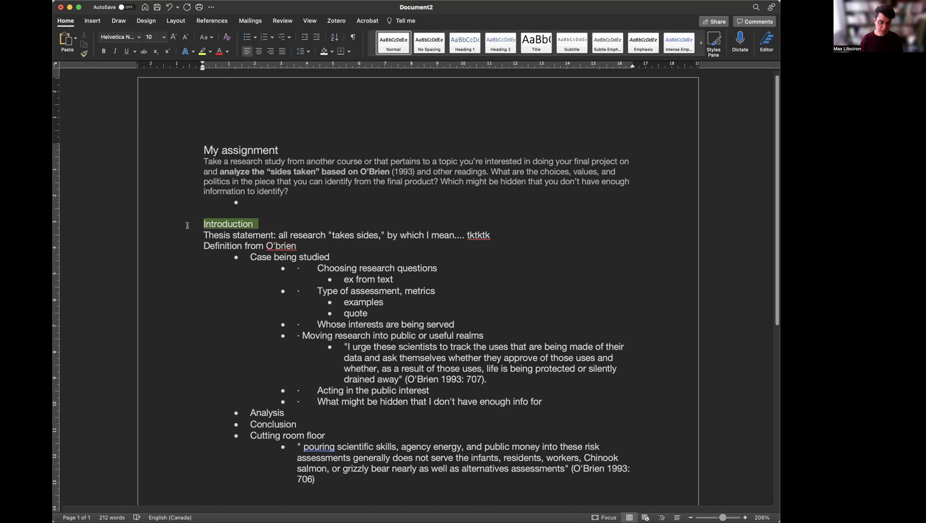
pyautogui.press('super+b')
pyautogui.press('Right')
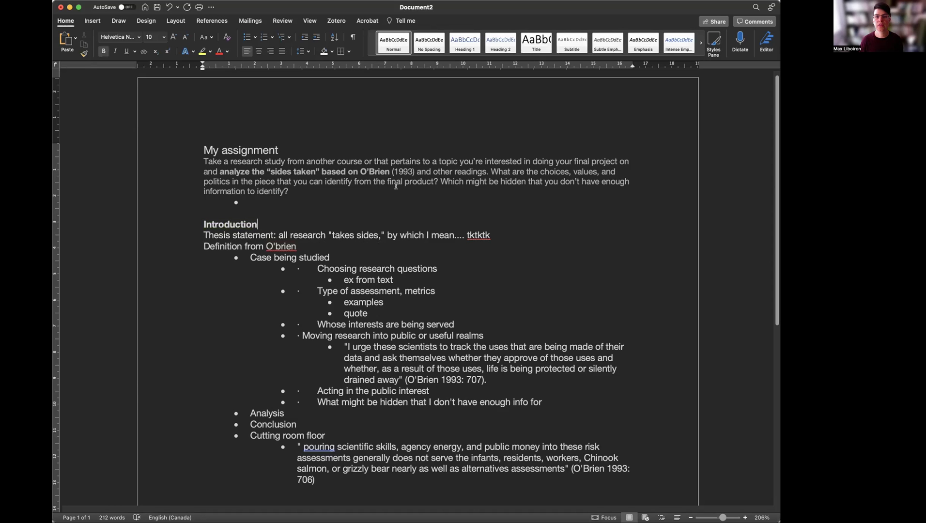